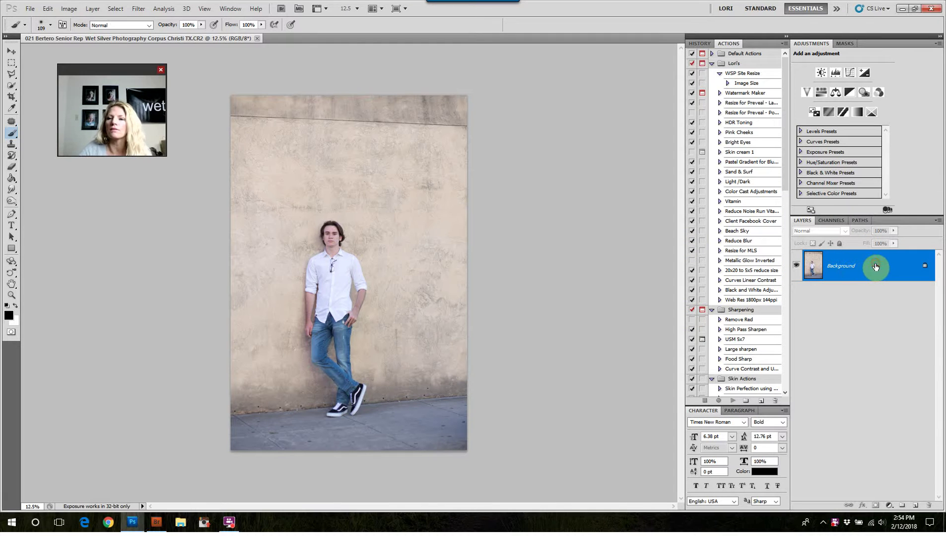
{"action": "left_click", "coordinate": [699, 44]}
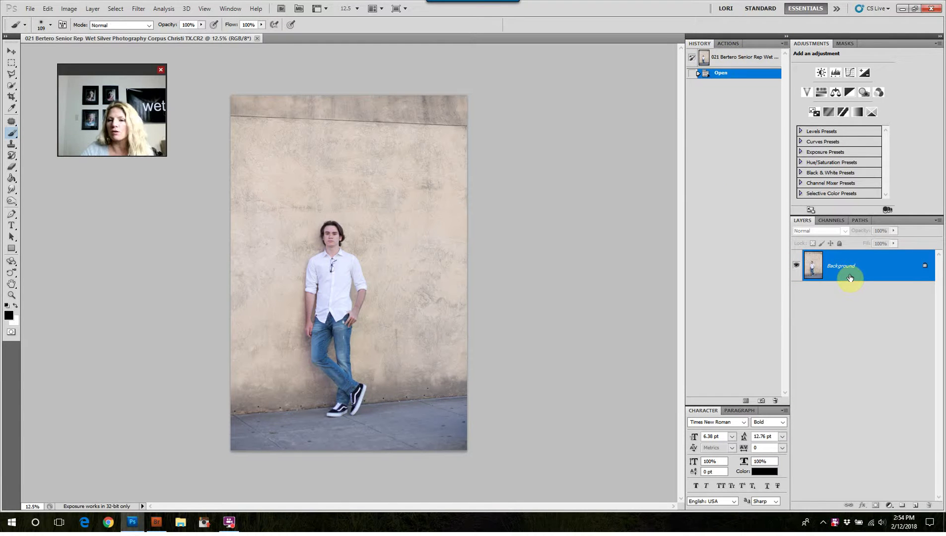
{"action": "left_click", "coordinate": [720, 43]}
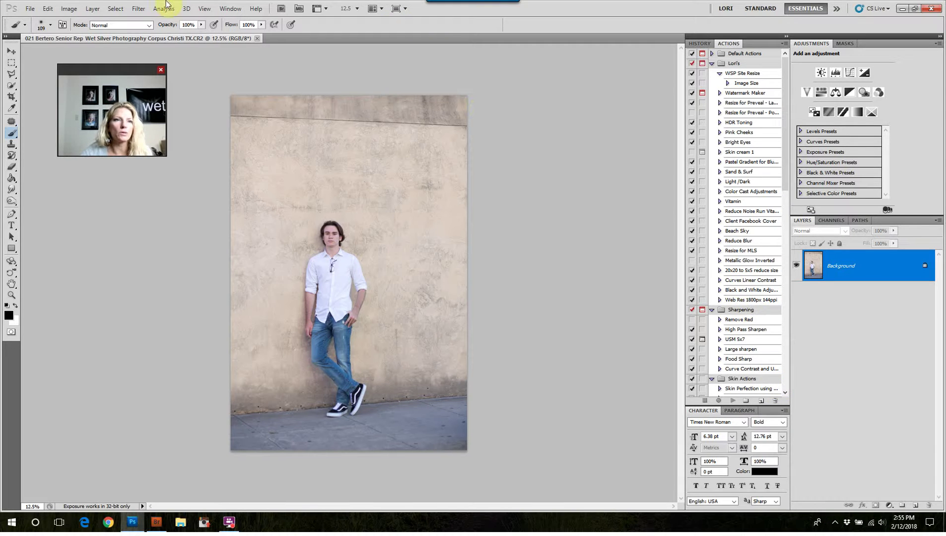
{"action": "left_click", "coordinate": [92, 9]}
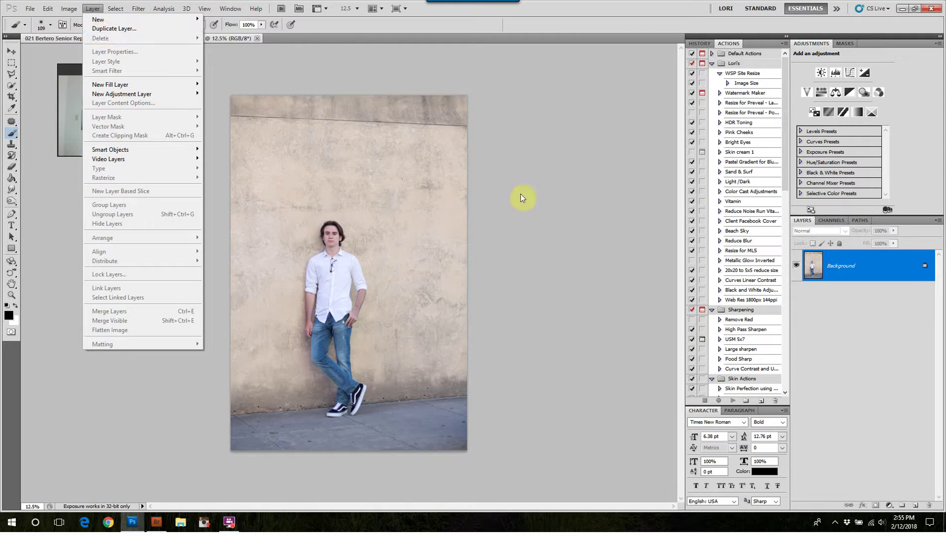
{"action": "left_click", "coordinate": [834, 297]}
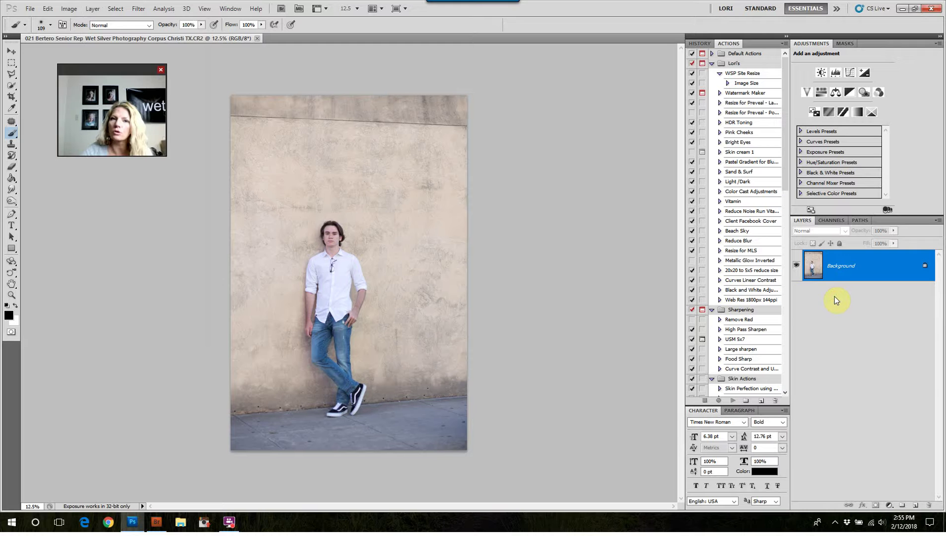
Step: Duplicate the Background layer and keep the copy, Layer 1, as the active layer
{"action": "key", "text": "ctrl+j"}
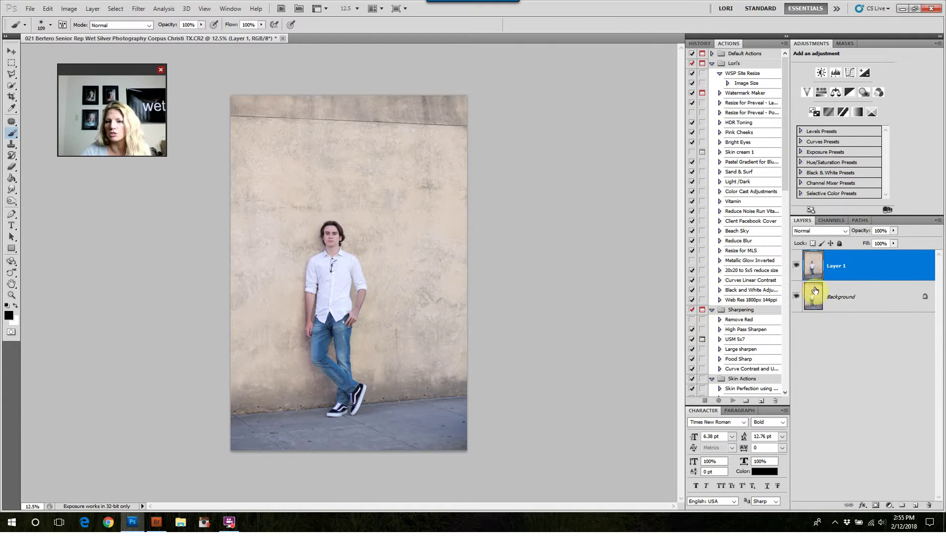
{"action": "left_click", "coordinate": [834, 299]}
{"action": "left_click", "coordinate": [832, 269]}
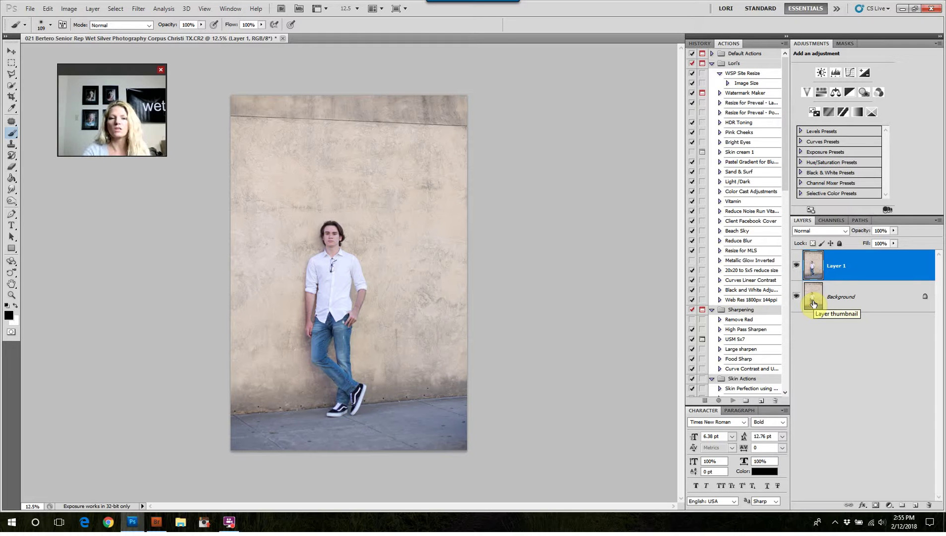
Step: Remove the dark spots from the left part of the pavement on Layer 1 using the Clone Stamp with brush size 98
{"action": "key", "text": "ctrl+plus"}
{"action": "key", "text": "ctrl+plus"}
{"action": "key", "text": "ctrl+plus"}
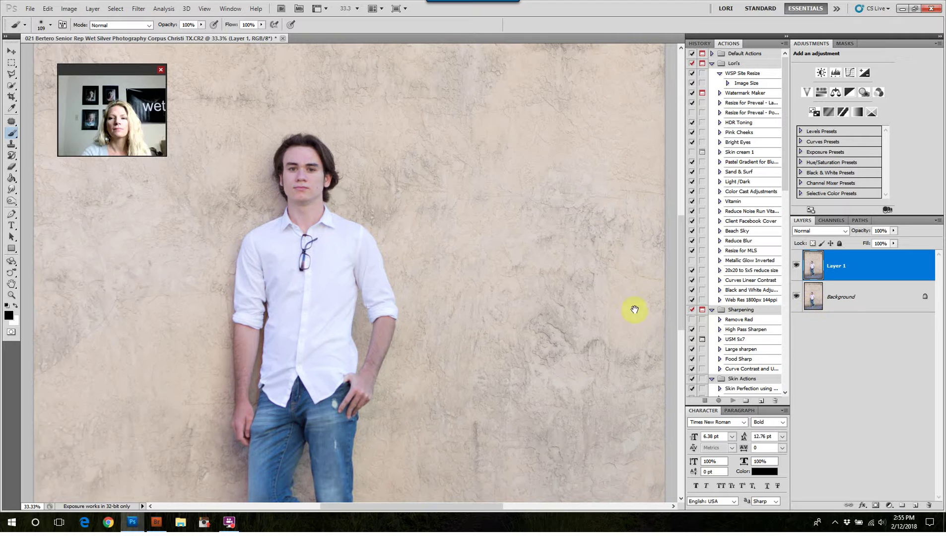
{"action": "left_click_drag", "start_coordinate": [482, 166], "coordinate": [485, 131]}
{"action": "left_click_drag", "start_coordinate": [467, 331], "coordinate": [496, 213]}
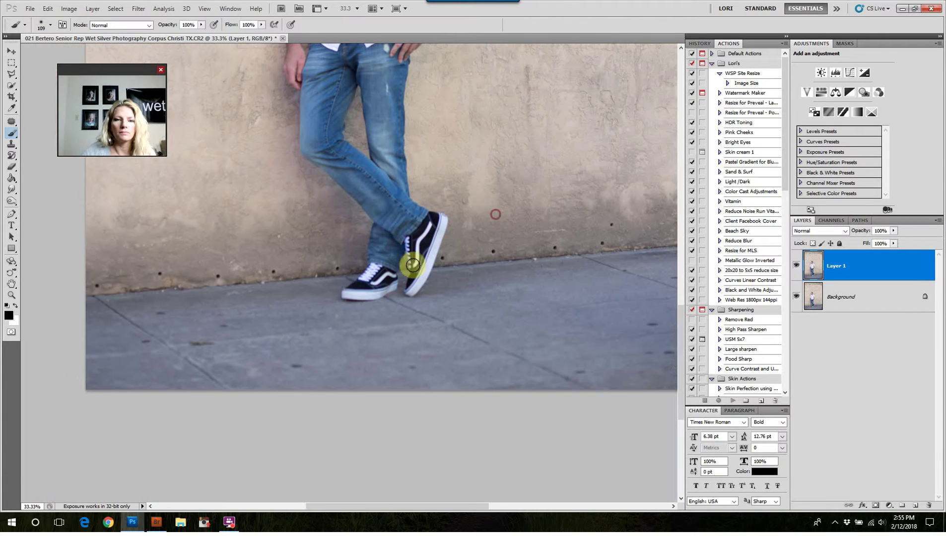
{"action": "left_click", "coordinate": [11, 144]}
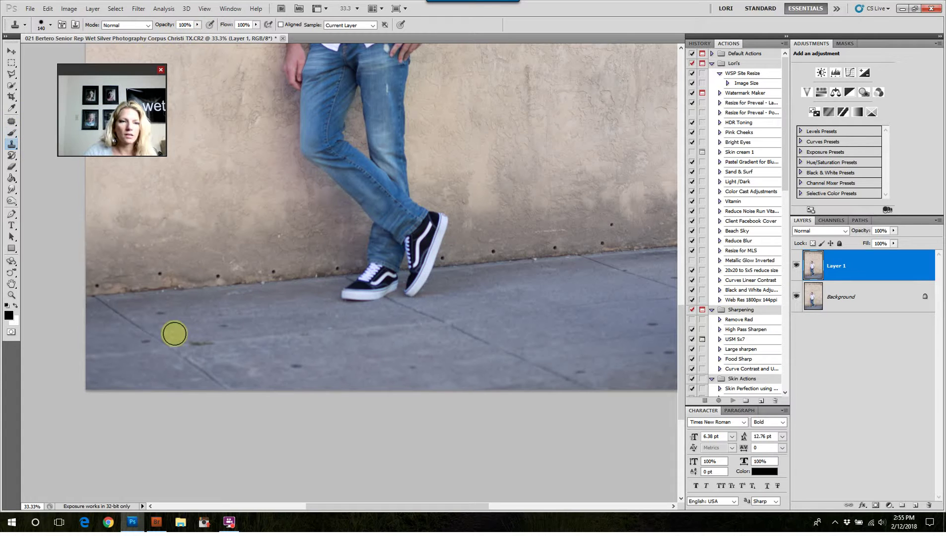
{"action": "left_click_drag", "start_coordinate": [179, 332], "coordinate": [177, 331]}
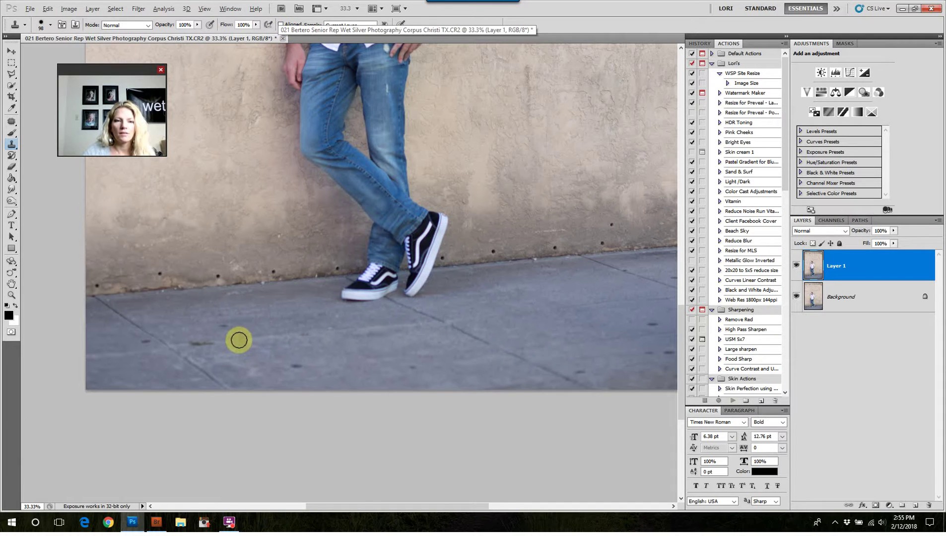
{"action": "left_click", "coordinate": [240, 340], "text": "alt"}
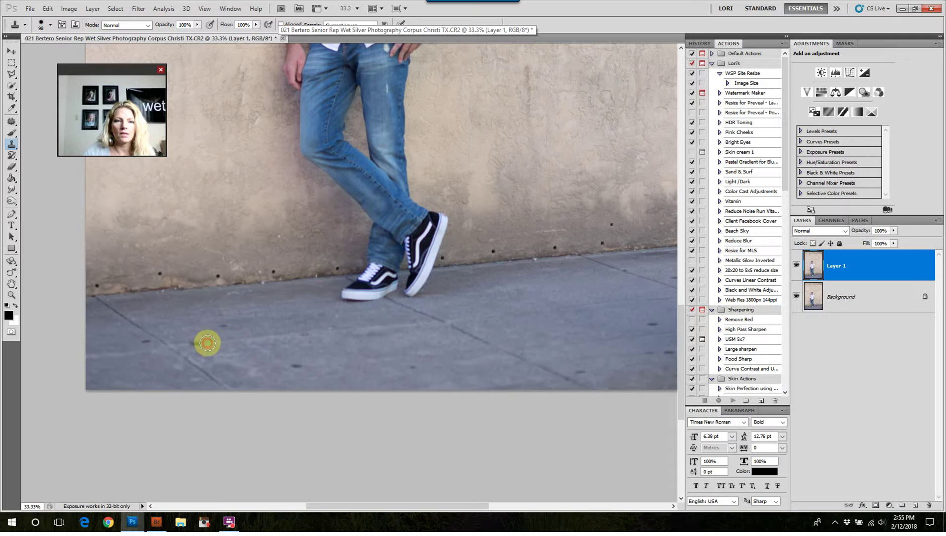
{"action": "left_click", "coordinate": [245, 322], "text": "alt"}
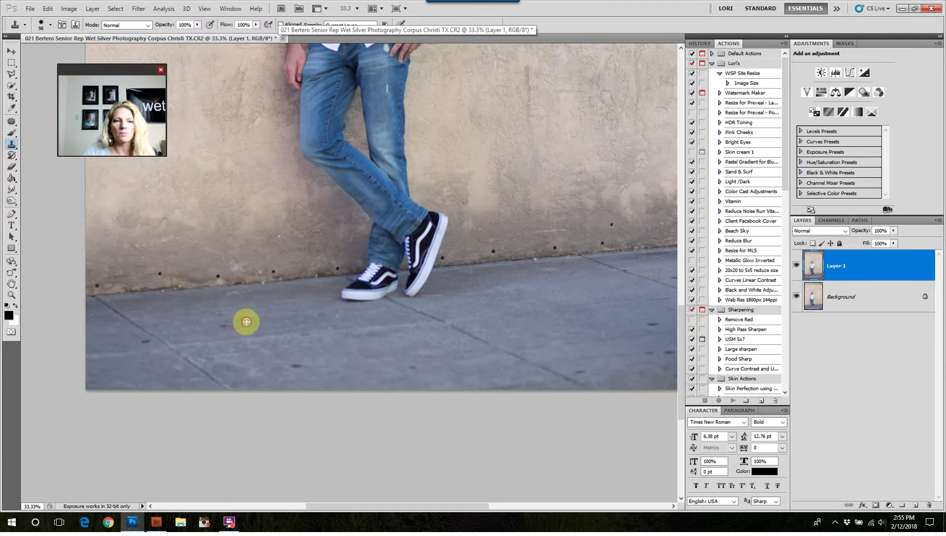
{"action": "left_click", "coordinate": [225, 326]}
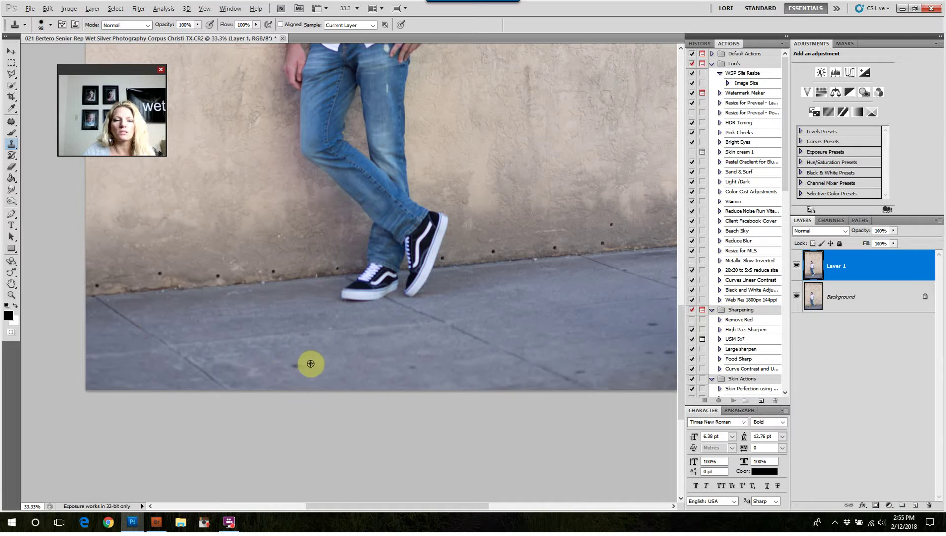
{"action": "left_click", "coordinate": [296, 368]}
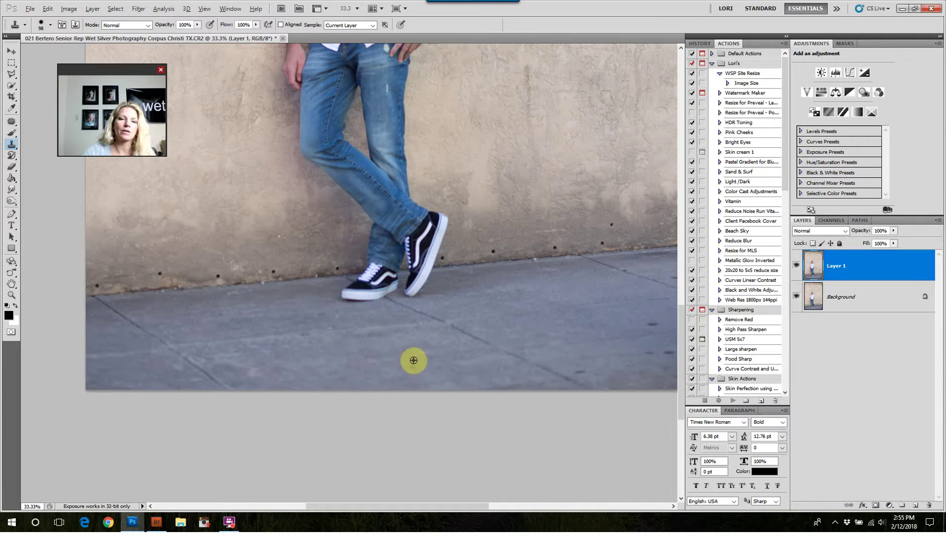
Step: Clone clean pavement over the remaining dark spots on the middle and right part of the sidewalk
{"action": "left_click", "coordinate": [436, 366], "text": "alt"}
{"action": "left_click", "coordinate": [589, 355], "text": "alt"}
{"action": "left_click", "coordinate": [582, 371]}
{"action": "mouse_move", "coordinate": [581, 318]}
{"action": "left_mouse_down"}
{"action": "mouse_move", "coordinate": [451, 316]}
{"action": "mouse_move", "coordinate": [386, 335]}
{"action": "left_mouse_up"}
{"action": "left_click", "coordinate": [443, 318], "text": "alt"}
{"action": "left_click", "coordinate": [449, 326]}
{"action": "left_click", "coordinate": [431, 350], "text": "alt"}
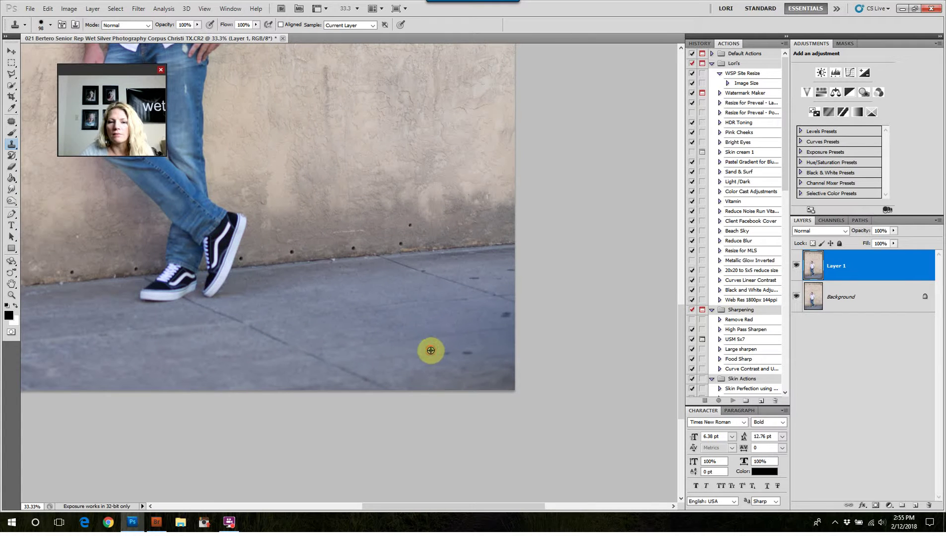
{"action": "left_click", "coordinate": [470, 352]}
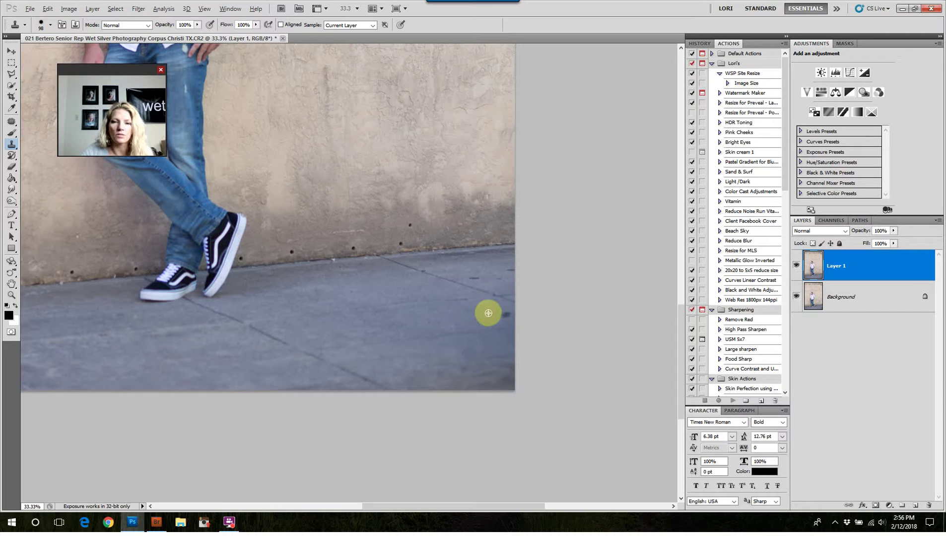
{"action": "left_click", "coordinate": [506, 316]}
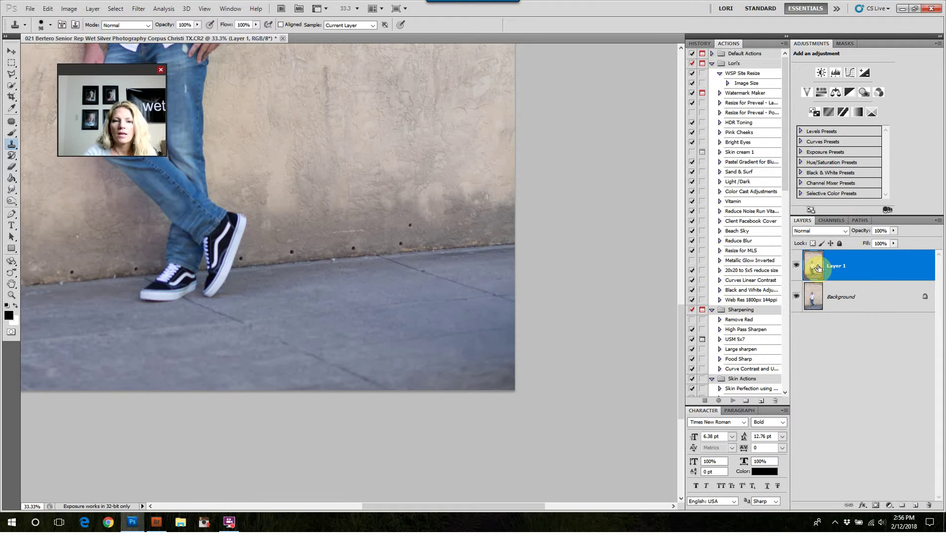
Step: Compare the whole photo with and without the retouching by hiding and showing Layer 1
{"action": "key", "text": "ctrl+minus"}
{"action": "key", "text": "ctrl+minus"}
{"action": "key", "text": "ctrl+minus"}
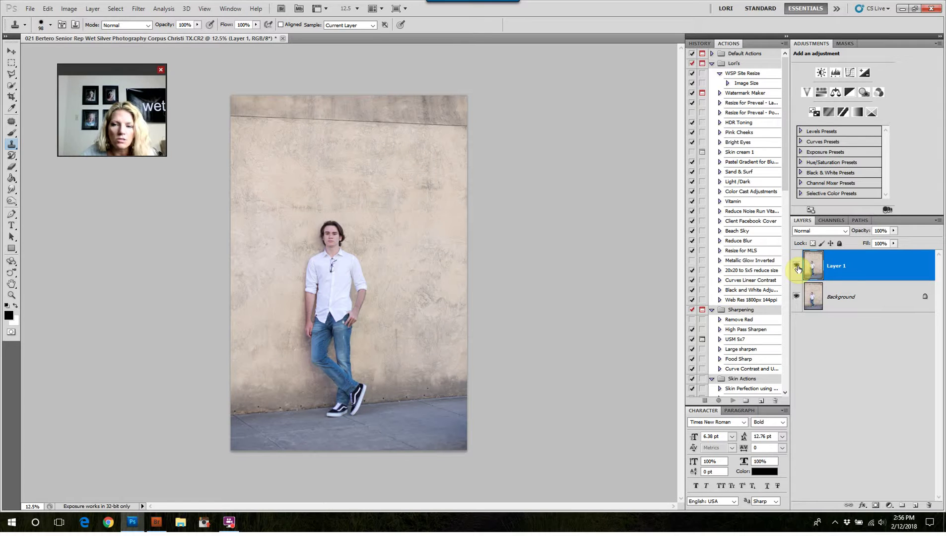
{"action": "left_click", "coordinate": [798, 268]}
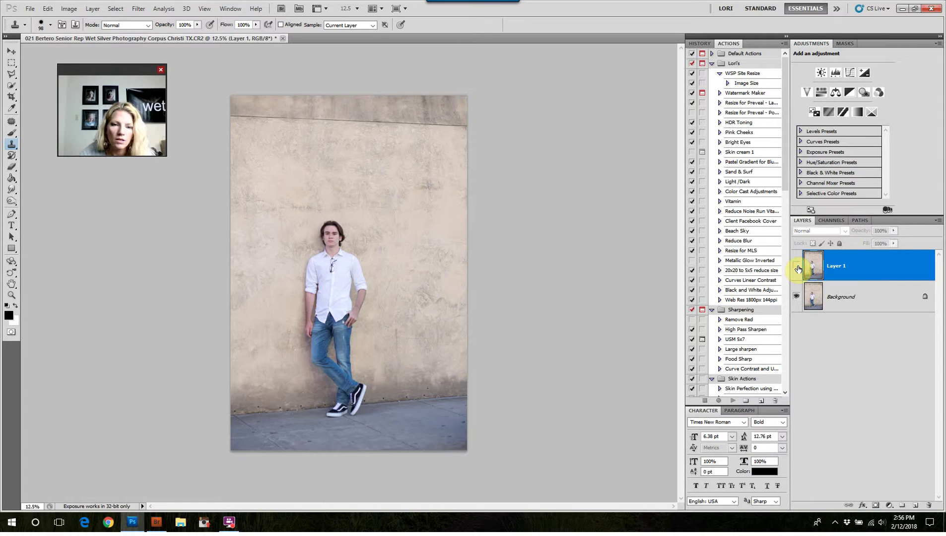
{"action": "left_click", "coordinate": [798, 267]}
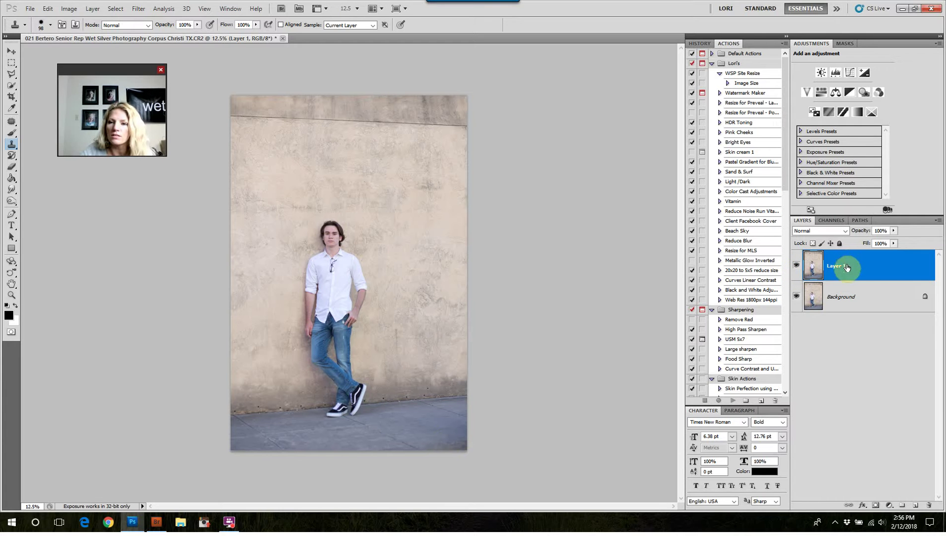
Step: Add a layer mask to Layer 1 and paint black on it along the pavement crack beside the shoes to restore the original
{"action": "left_click", "coordinate": [876, 505]}
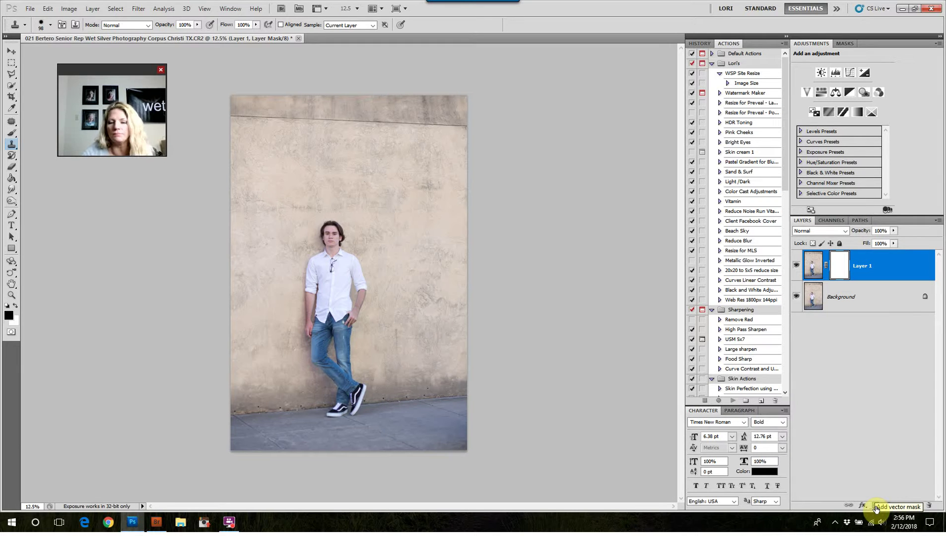
{"action": "key", "text": "ctrl+plus"}
{"action": "key", "text": "ctrl+plus"}
{"action": "key", "text": "ctrl+plus"}
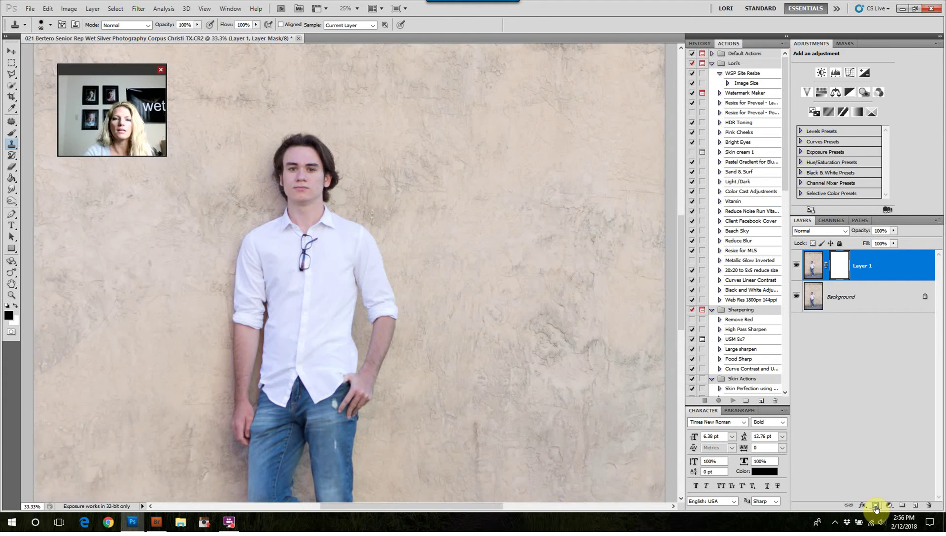
{"action": "left_click_drag", "start_coordinate": [488, 387], "coordinate": [396, 129]}
{"action": "mouse_move", "coordinate": [418, 259]}
{"action": "left_mouse_down"}
{"action": "mouse_move", "coordinate": [440, 277]}
{"action": "mouse_move", "coordinate": [475, 344]}
{"action": "left_mouse_up"}
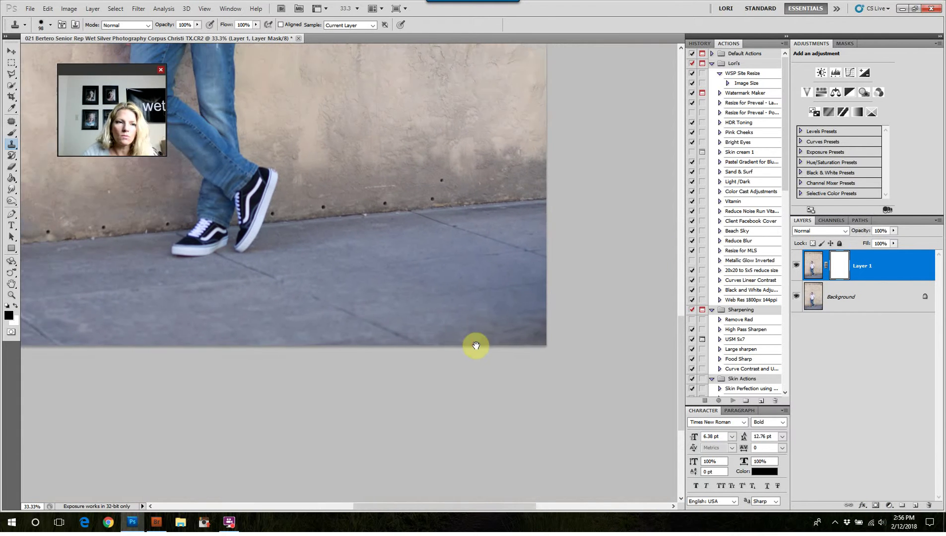
{"action": "left_click", "coordinate": [7, 306]}
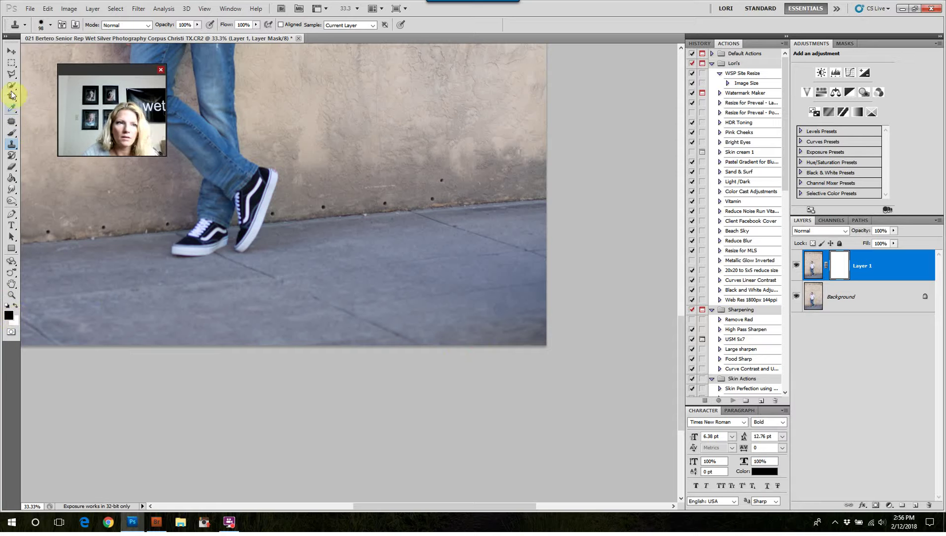
{"action": "left_click", "coordinate": [13, 135]}
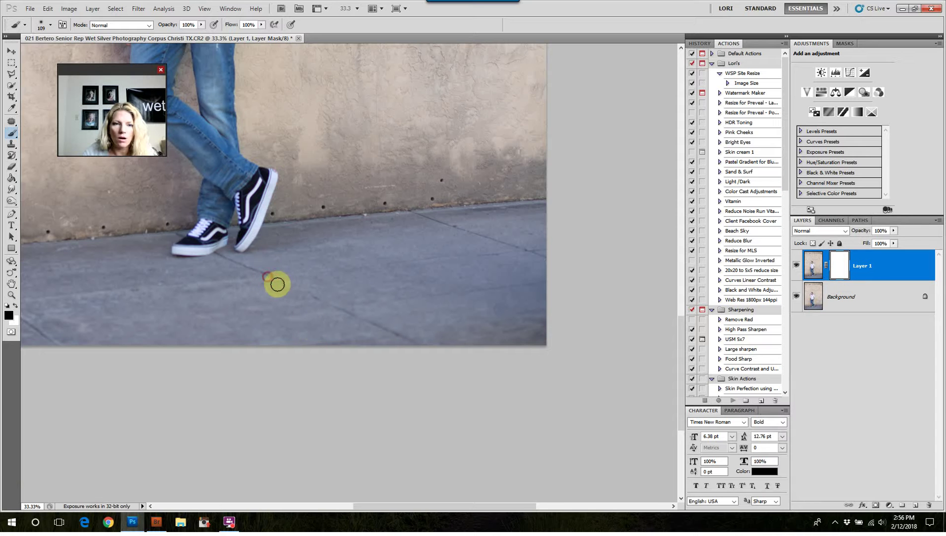
{"action": "left_click", "coordinate": [310, 294]}
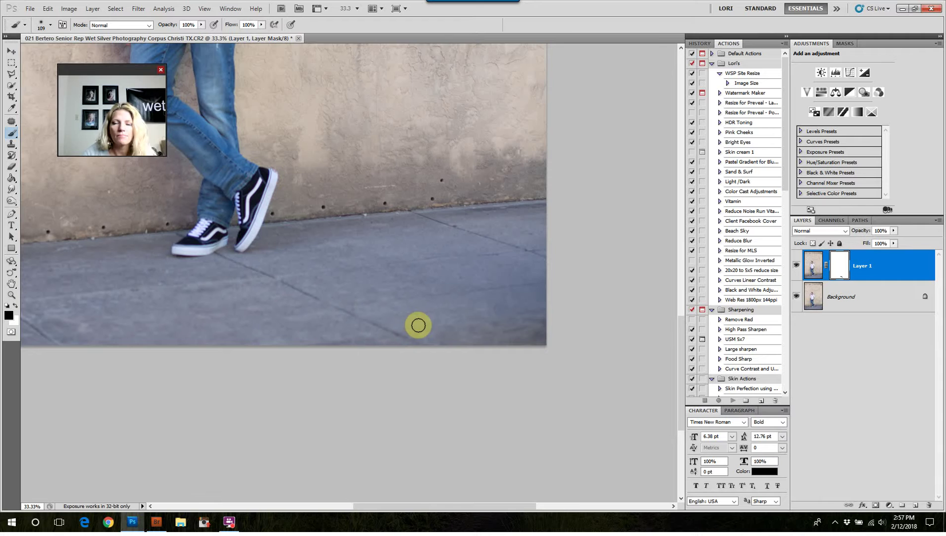
Step: Undo the retouching and mask work until only the Background layer remains
{"action": "key", "text": "ctrl+minus"}
{"action": "key", "text": "ctrl+minus"}
{"action": "key", "text": "ctrl+minus"}
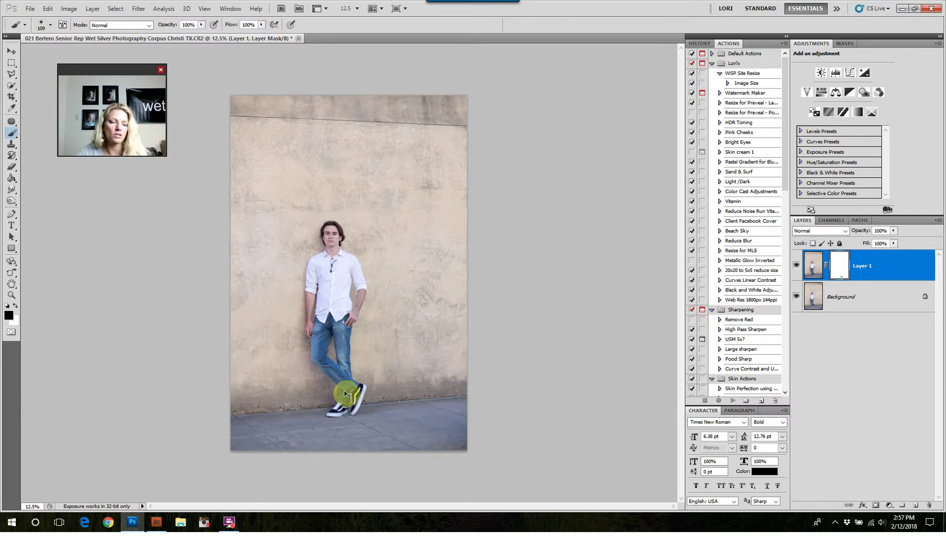
{"action": "key", "text": "ctrl+alt+z"}
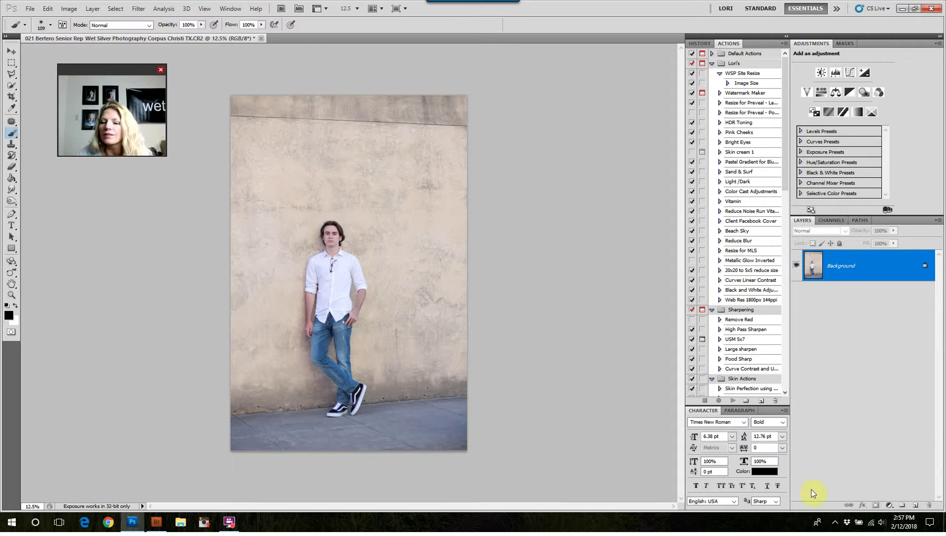
Step: Add a Curves adjustment layer and shape its RGB curve into a strong S with the midpoint at input 131, output 126
{"action": "left_click", "coordinate": [889, 505]}
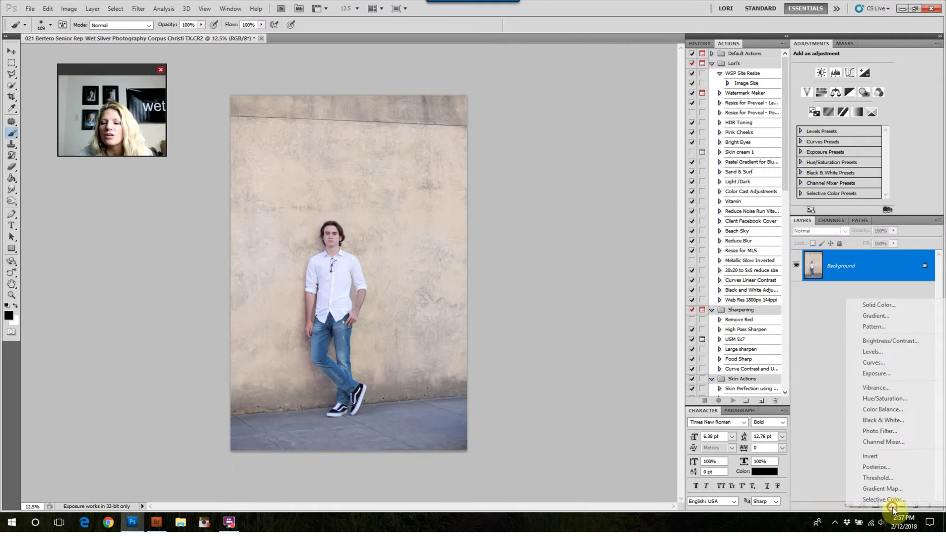
{"action": "left_click", "coordinate": [906, 361]}
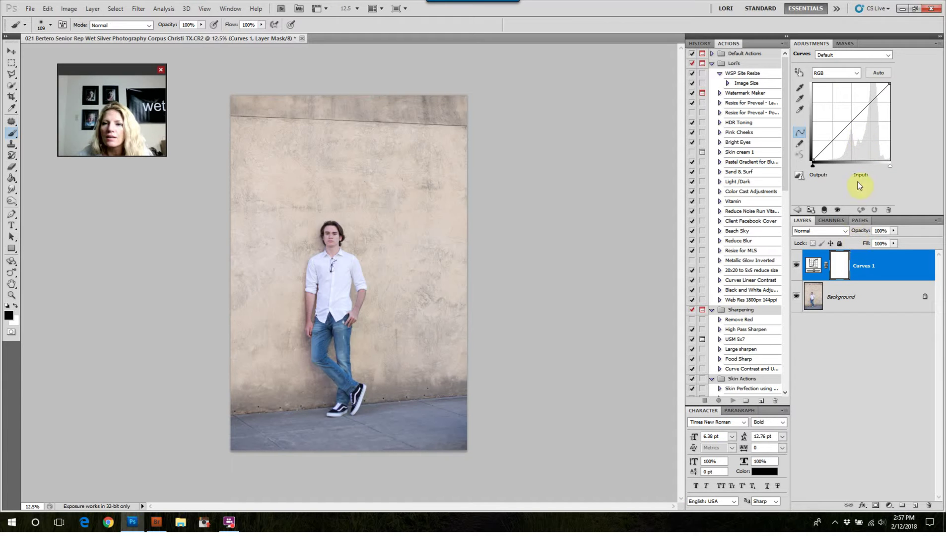
{"action": "left_click_drag", "start_coordinate": [847, 130], "coordinate": [864, 101]}
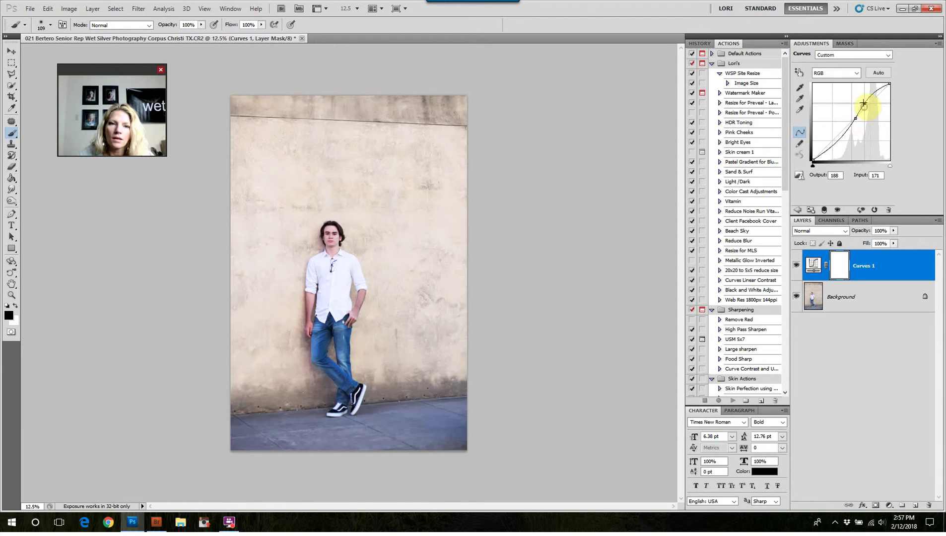
{"action": "left_click_drag", "start_coordinate": [840, 138], "coordinate": [853, 122]}
{"action": "left_click", "coordinate": [855, 119]}
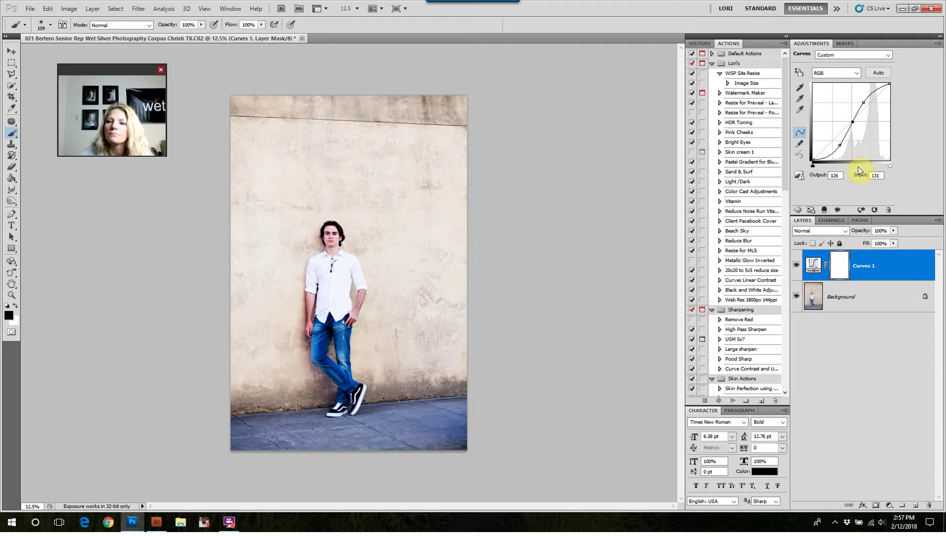
Step: Try the Linear Contrast, Increase Contrast, Medium Contrast and Strong Contrast presets on the Curves 1 adjustment
{"action": "left_click", "coordinate": [853, 58]}
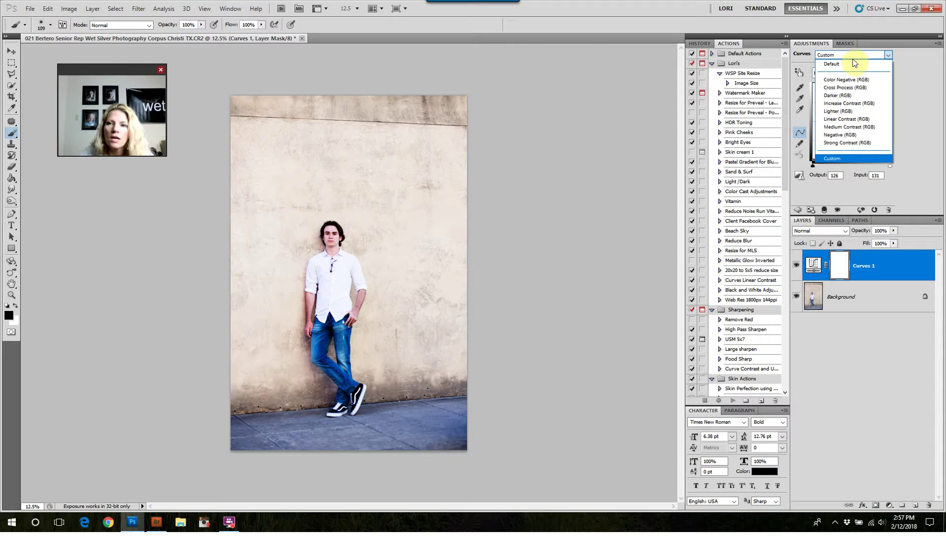
{"action": "left_click", "coordinate": [852, 121]}
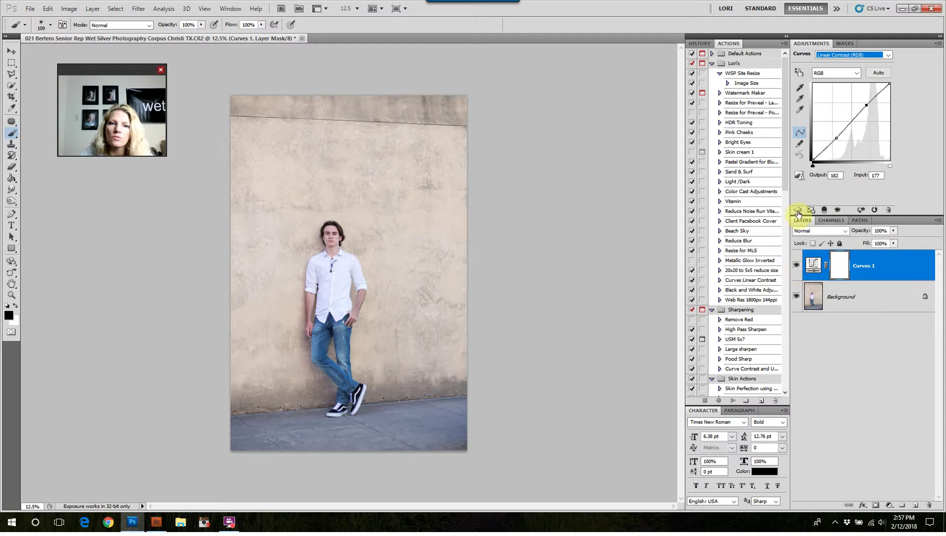
{"action": "left_click", "coordinate": [830, 54]}
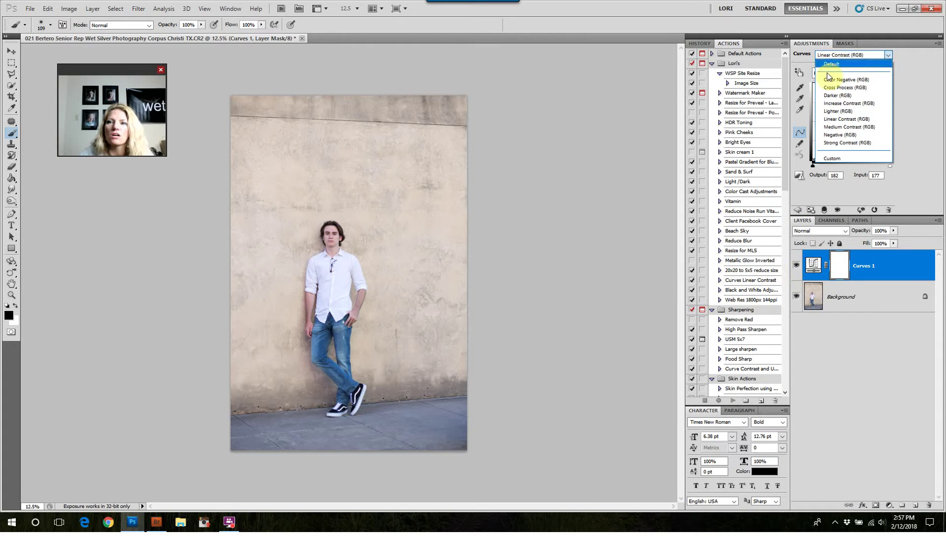
{"action": "left_click", "coordinate": [834, 103]}
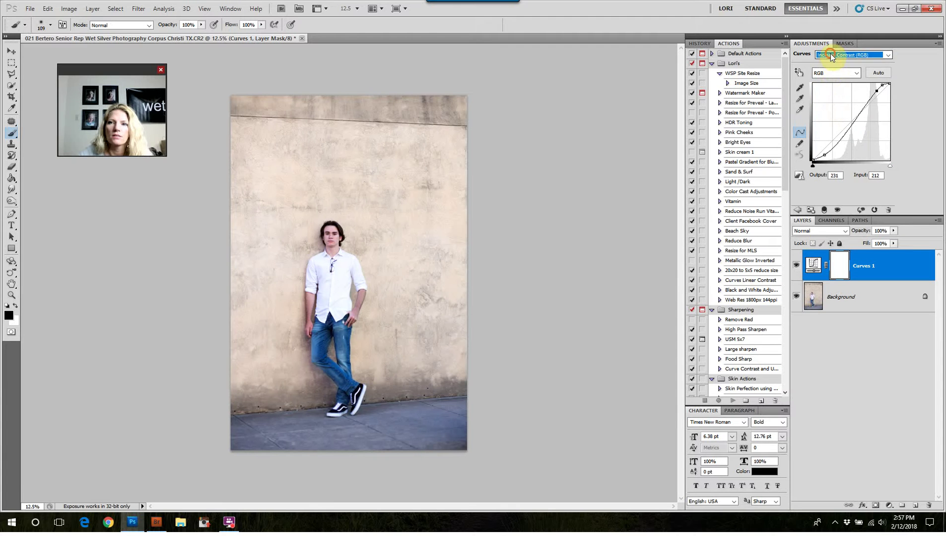
{"action": "left_click", "coordinate": [832, 56]}
{"action": "left_click", "coordinate": [848, 126]}
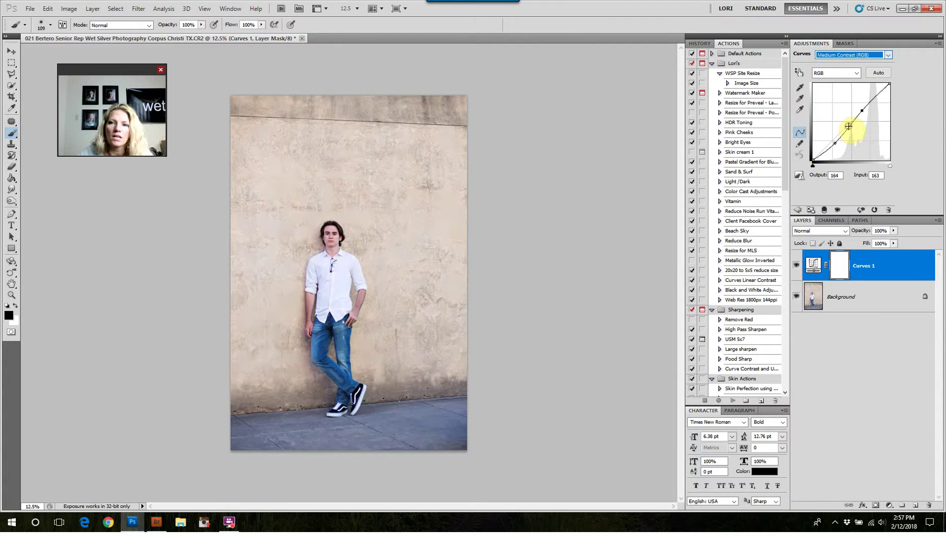
{"action": "left_click", "coordinate": [846, 55]}
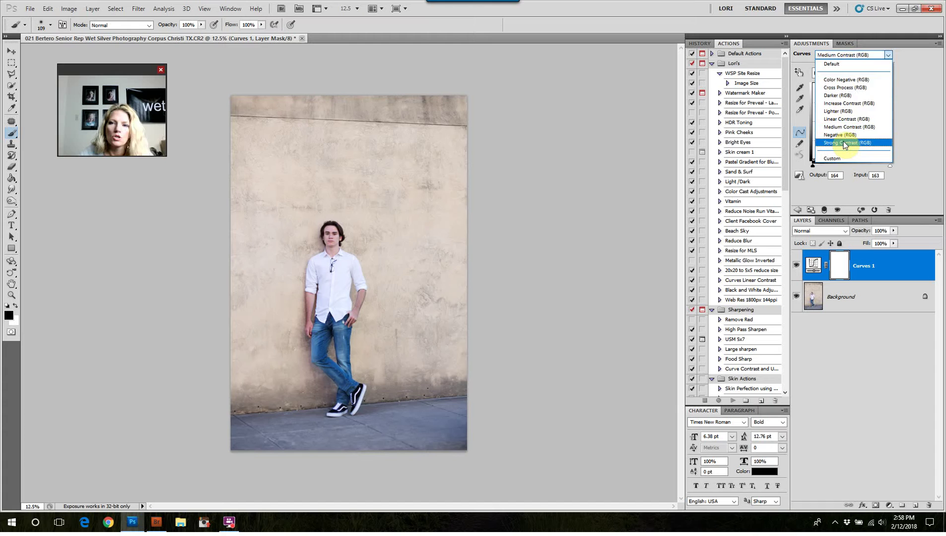
{"action": "left_click", "coordinate": [842, 141]}
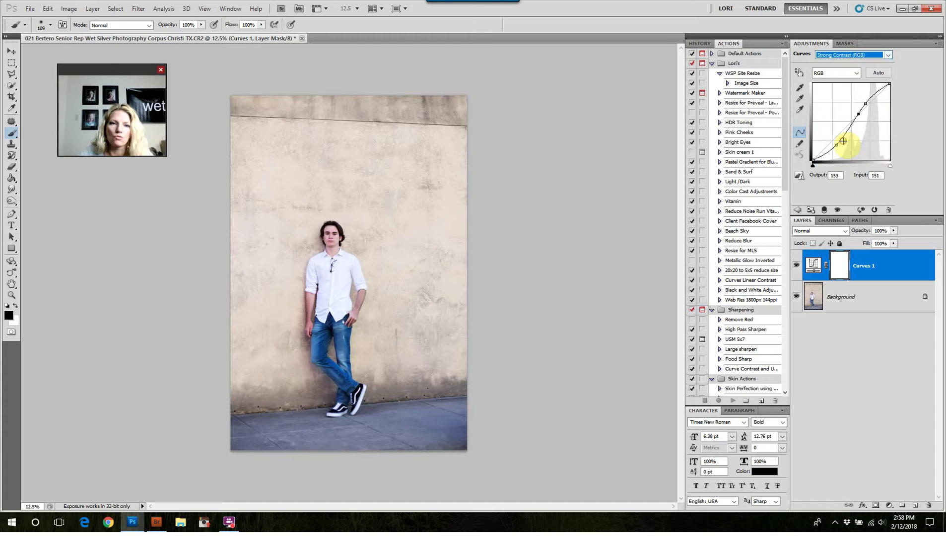
{"action": "left_click", "coordinate": [845, 55]}
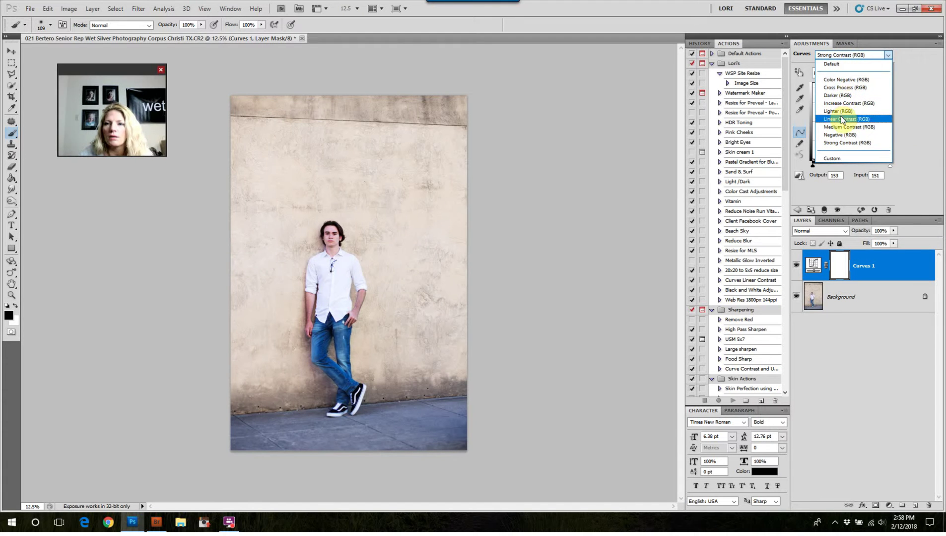
{"action": "left_click", "coordinate": [890, 256]}
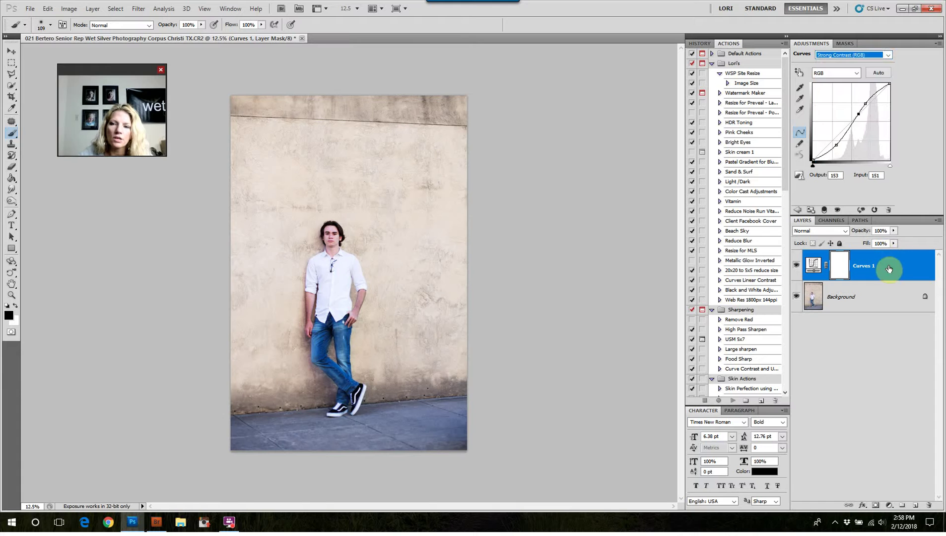
Step: Delete the Curves 1 adjustment layer so only the Background layer remains
{"action": "left_click", "coordinate": [888, 268]}
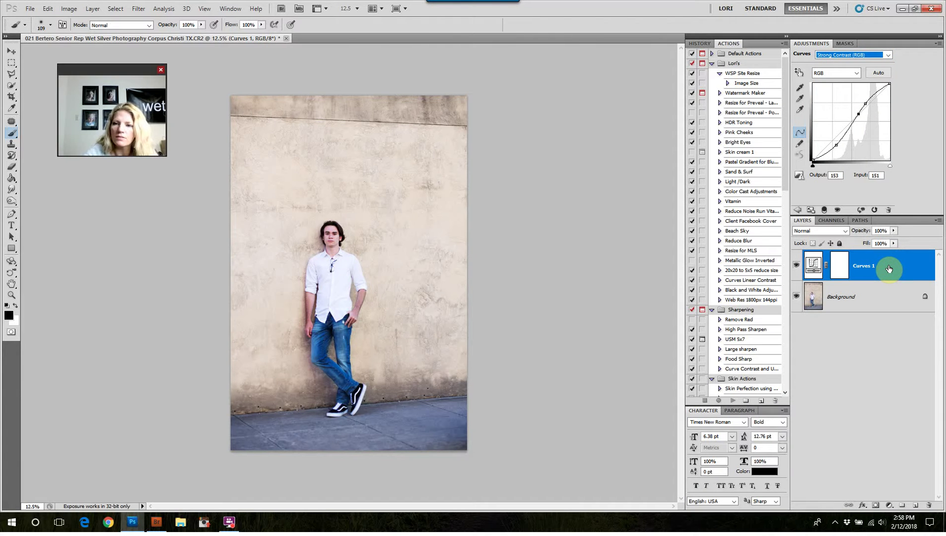
{"action": "left_click", "coordinate": [840, 266]}
{"action": "left_click", "coordinate": [865, 268]}
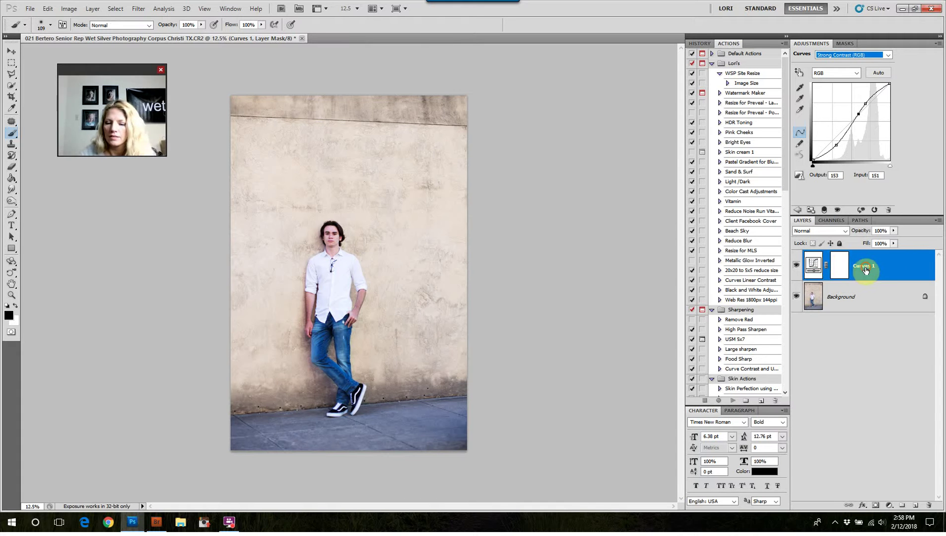
{"action": "left_click_drag", "start_coordinate": [865, 268], "coordinate": [929, 505]}
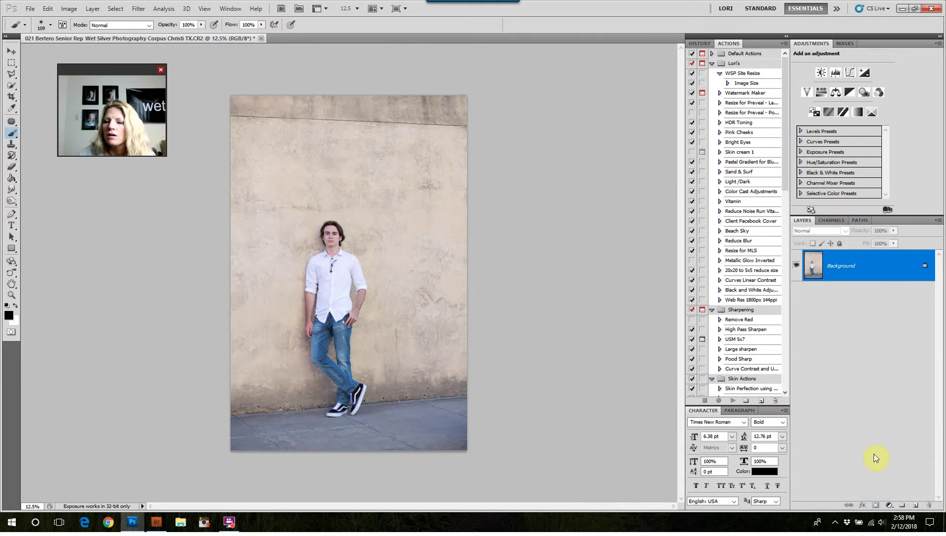
Step: Add a Levels adjustment layer above the Background with the RGB black input at 28 and white input at 241
{"action": "left_click", "coordinate": [888, 506]}
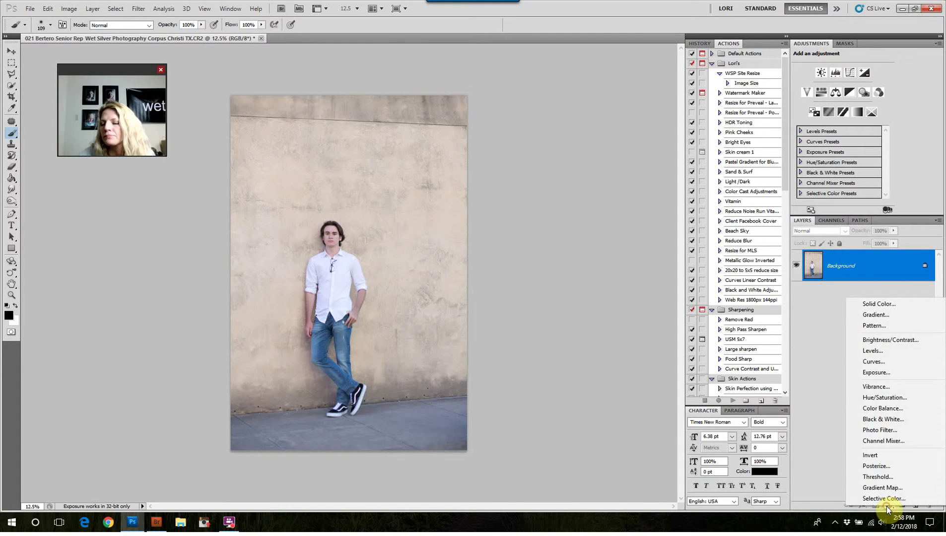
{"action": "left_click", "coordinate": [876, 353]}
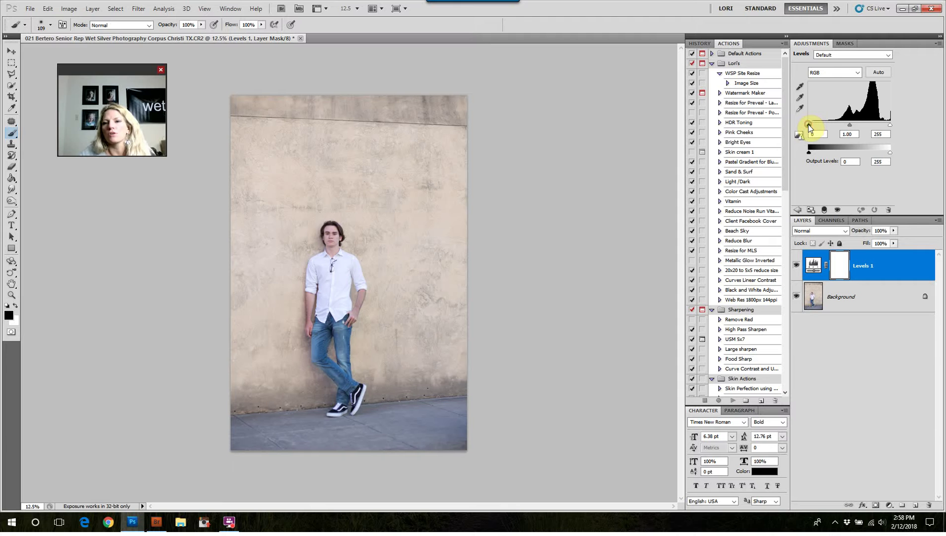
{"action": "left_click_drag", "start_coordinate": [808, 124], "coordinate": [812, 123]}
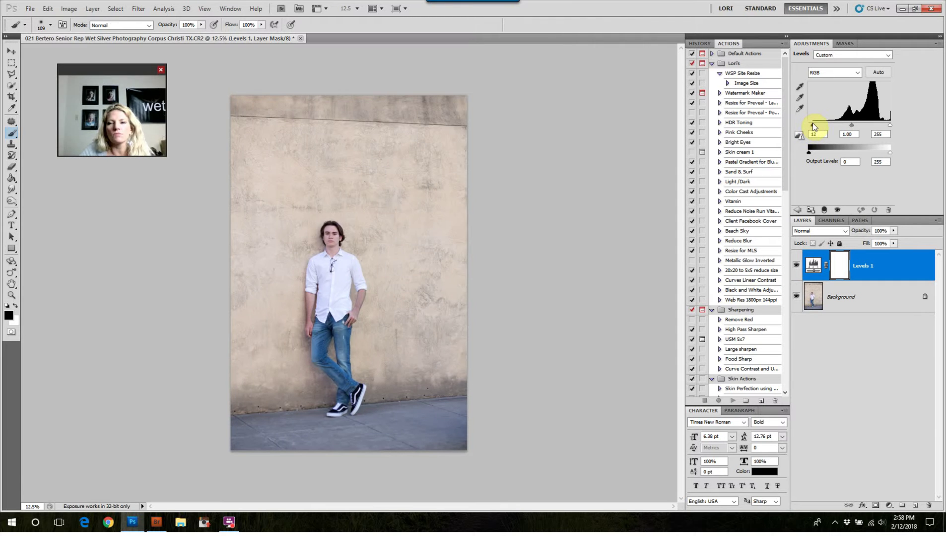
{"action": "mouse_move", "coordinate": [813, 123]}
{"action": "left_mouse_down"}
{"action": "mouse_move", "coordinate": [805, 125]}
{"action": "mouse_move", "coordinate": [817, 124]}
{"action": "left_mouse_up"}
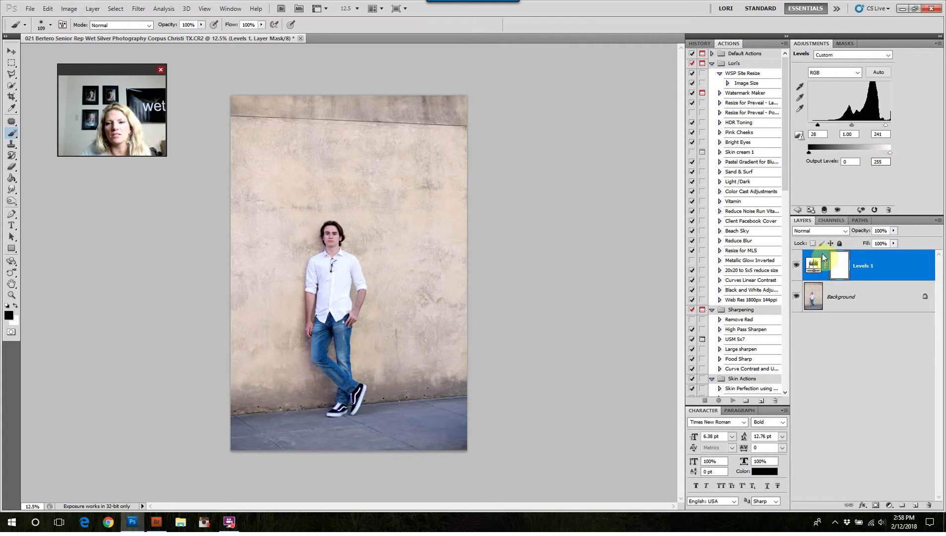
Step: Compare the photo with and without the Levels 1 adjustment by hiding and showing its layer
{"action": "left_click", "coordinate": [794, 268]}
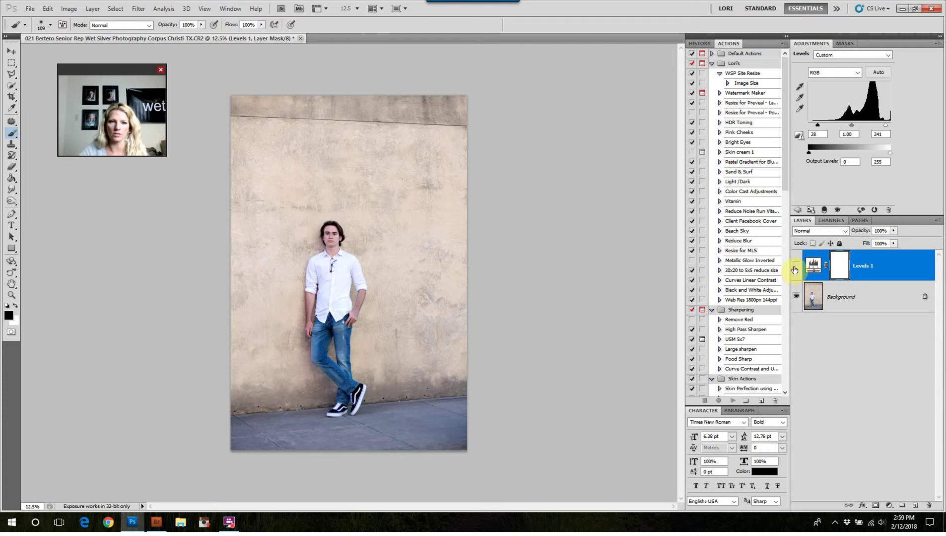
{"action": "left_click", "coordinate": [795, 269]}
{"action": "left_click", "coordinate": [794, 268]}
{"action": "left_click", "coordinate": [794, 269]}
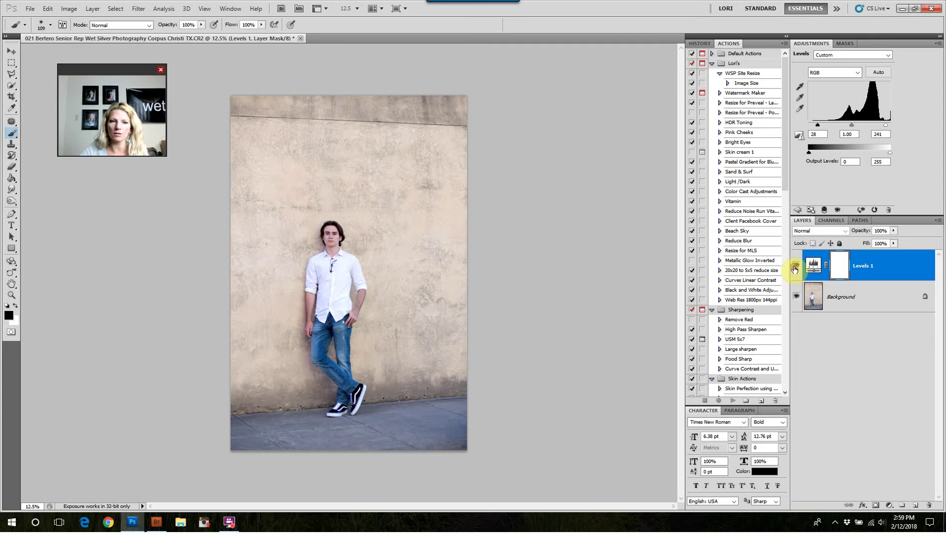
Step: Add a Curves adjustment layer directly above the Background and brighten the RGB midtones with a point at input 110, output 140
{"action": "left_click", "coordinate": [853, 291]}
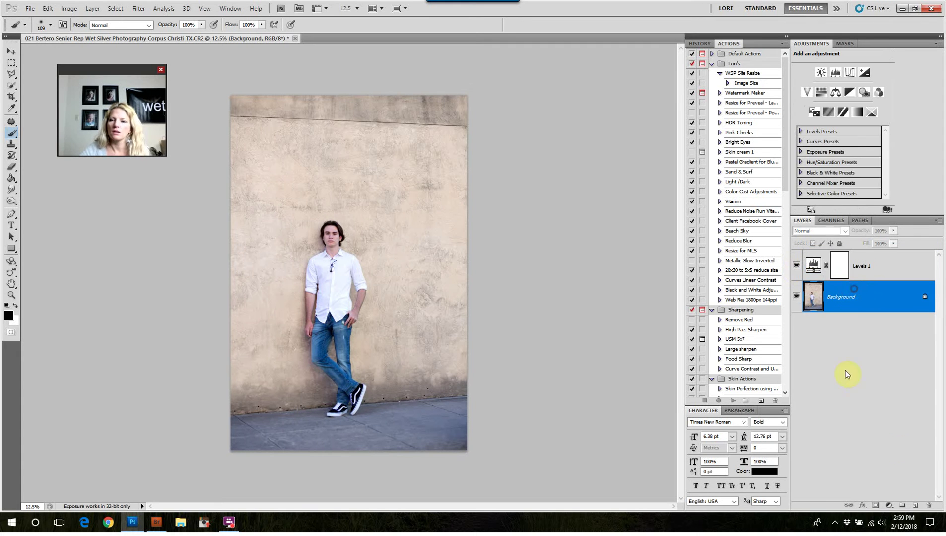
{"action": "left_click", "coordinate": [889, 507]}
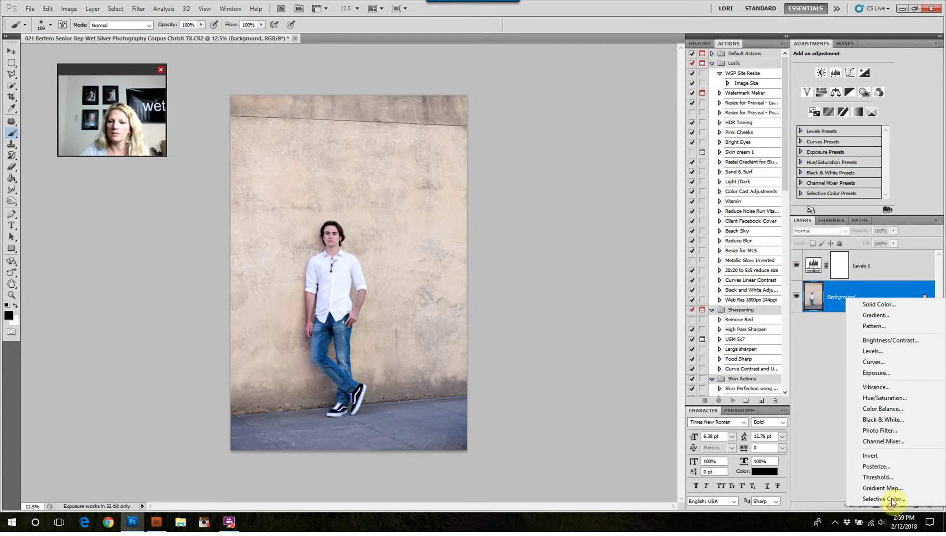
{"action": "left_click", "coordinate": [891, 363]}
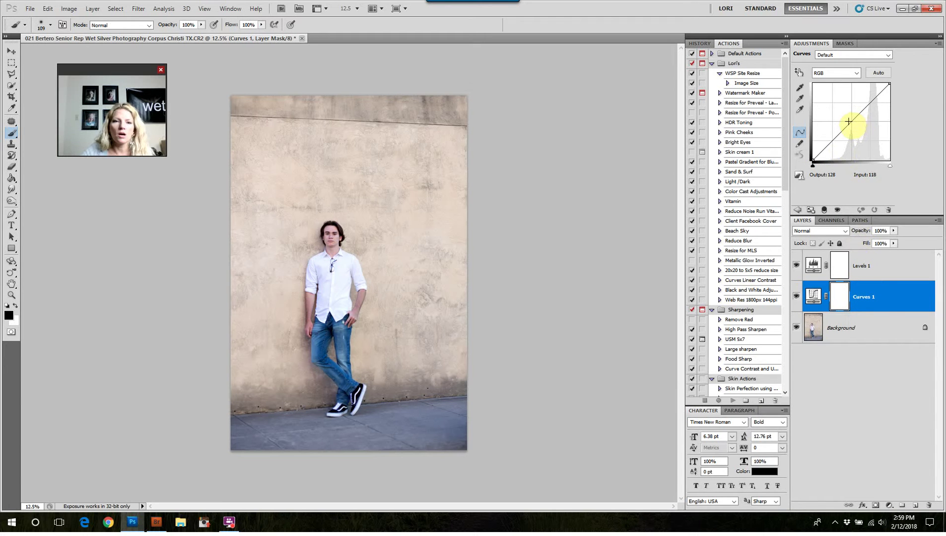
{"action": "left_click_drag", "start_coordinate": [848, 121], "coordinate": [846, 118]}
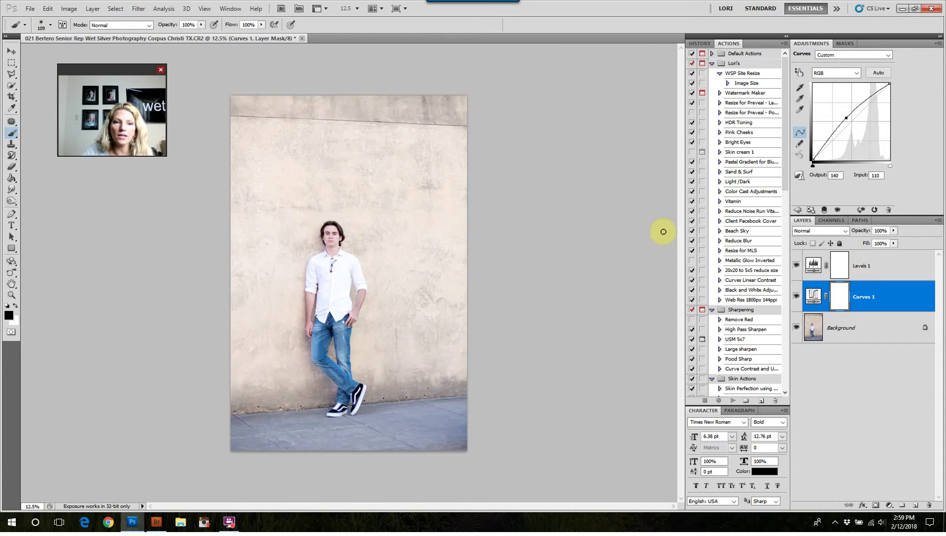
Step: Invert the Curves 1 layer mask to black to hide the brightening across the whole photo
{"action": "key", "text": "ctrl+plus"}
{"action": "key", "text": "ctrl+plus"}
{"action": "key", "text": "ctrl+plus"}
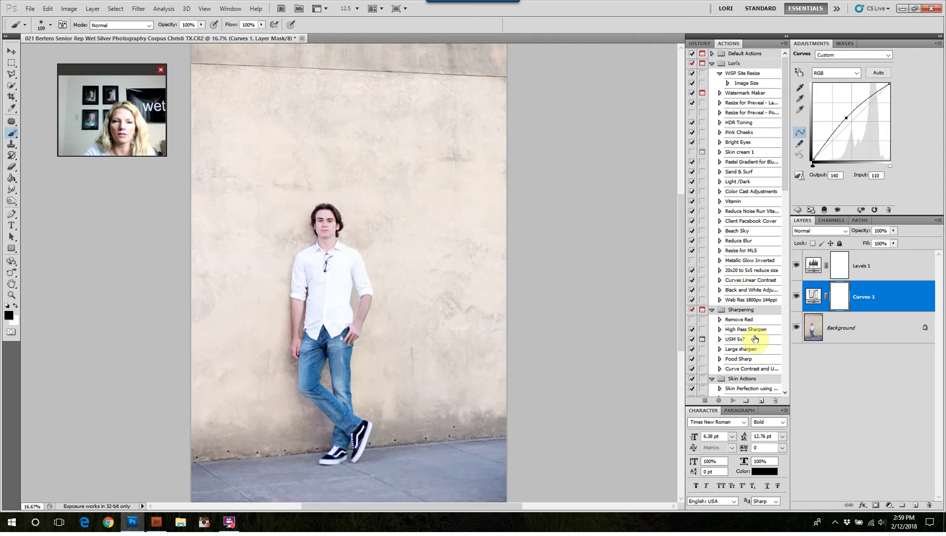
{"action": "key", "text": "ctrl+plus"}
{"action": "key", "text": "ctrl+plus"}
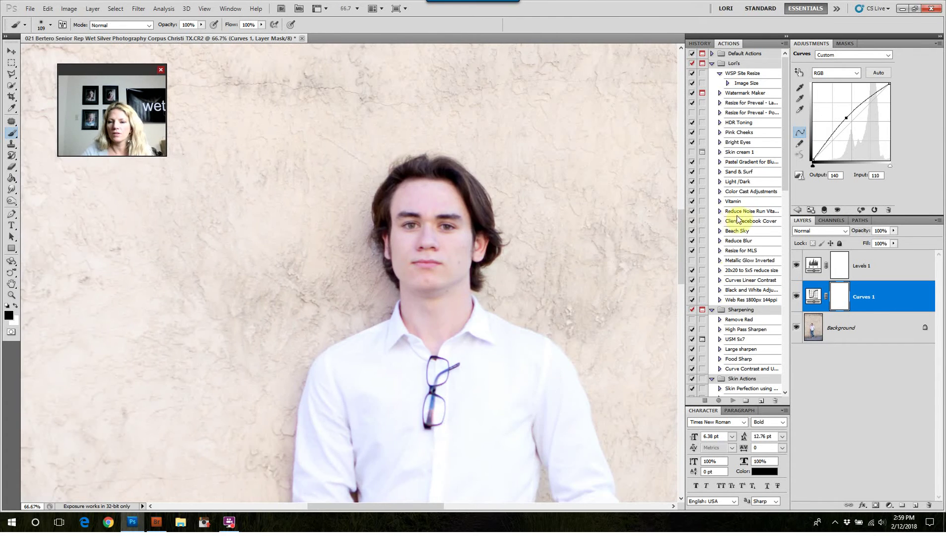
{"action": "key", "text": "ctrl+i"}
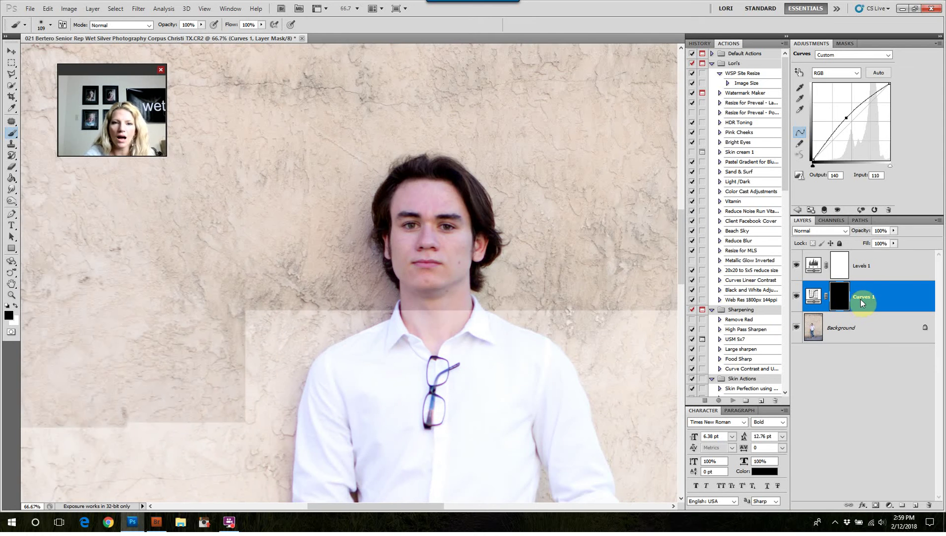
Step: Check the effect of the black-masked Curves 1 layer by hiding and showing it
{"action": "key", "text": "ctrl+minus"}
{"action": "key", "text": "ctrl+minus"}
{"action": "key", "text": "ctrl+minus"}
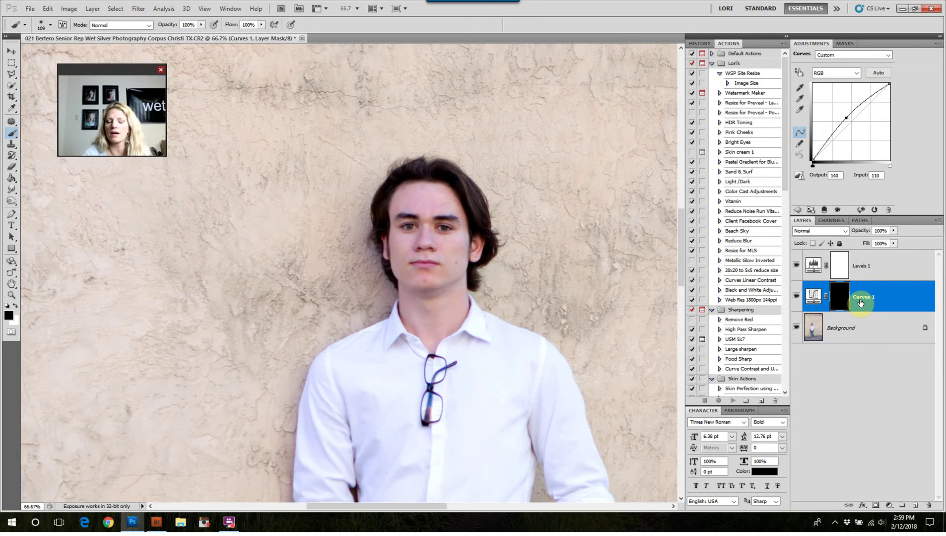
{"action": "left_click", "coordinate": [795, 298]}
{"action": "left_click", "coordinate": [795, 298]}
{"action": "left_click", "coordinate": [795, 298]}
{"action": "left_click", "coordinate": [795, 298]}
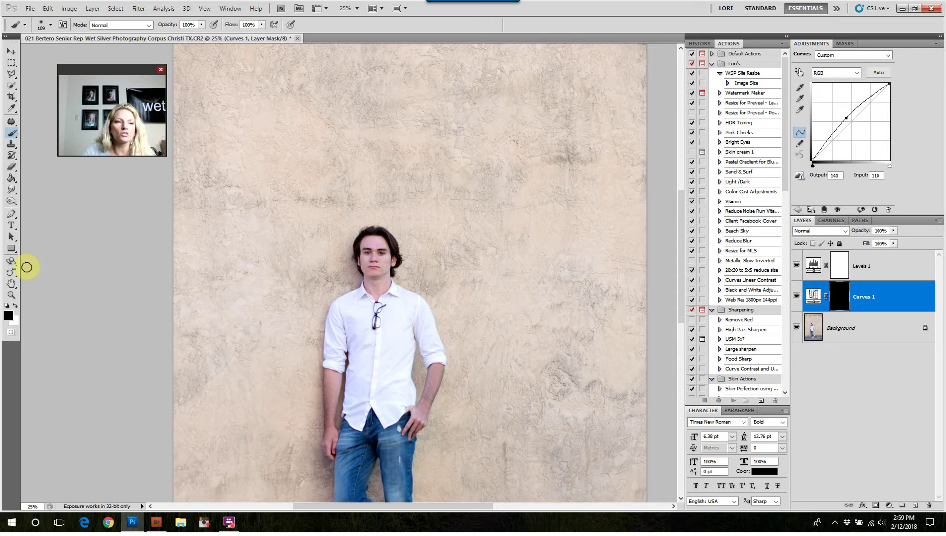
Step: Paint white at 5% flow on the Curves 1 mask over the young man's face, enlarging the brush to 217
{"action": "left_click", "coordinate": [15, 305]}
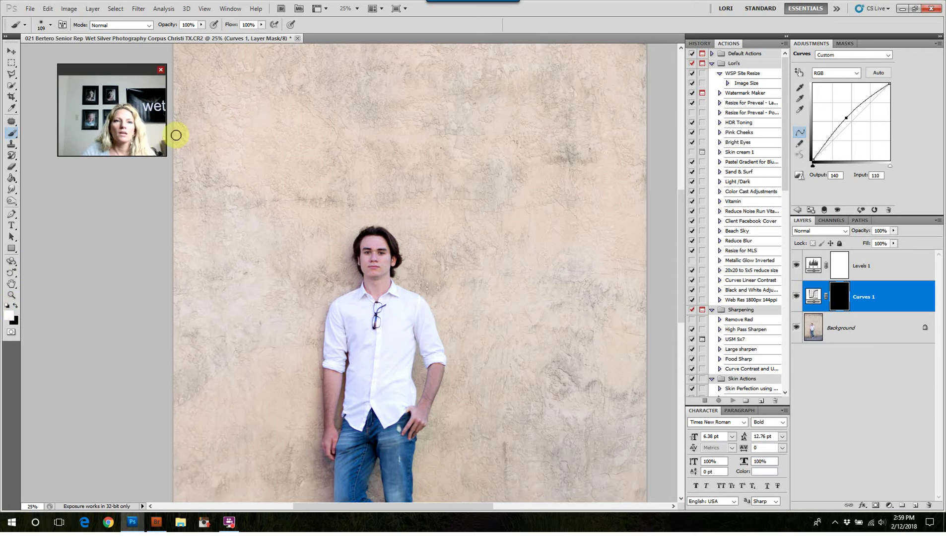
{"action": "double_click", "coordinate": [245, 25]}
{"action": "type", "text": "5"}
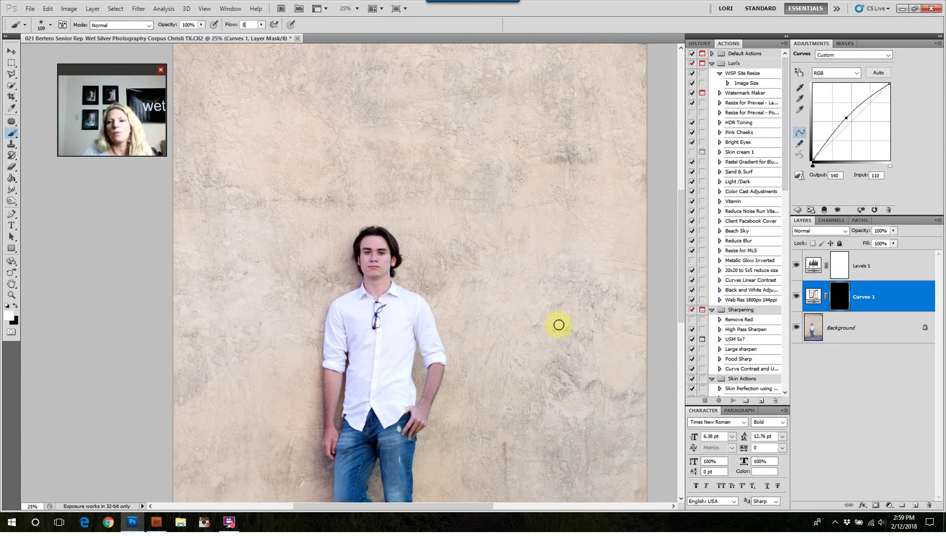
{"action": "left_click", "coordinate": [838, 286]}
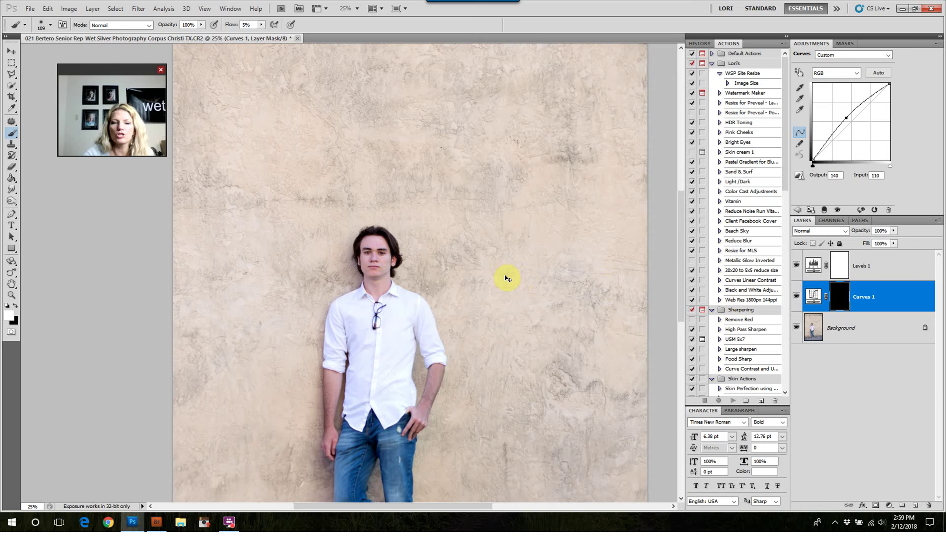
{"action": "key", "text": "ctrl+plus"}
{"action": "key", "text": "ctrl+plus"}
{"action": "key", "text": "ctrl+plus"}
{"action": "key", "text": "ctrl+plus"}
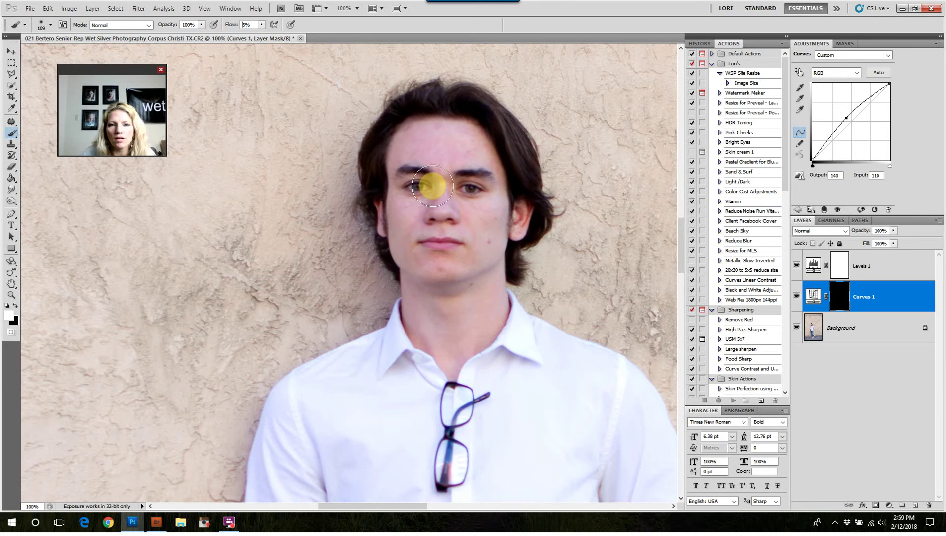
{"action": "mouse_move", "coordinate": [432, 185]}
{"action": "left_mouse_down"}
{"action": "mouse_move", "coordinate": [412, 184]}
{"action": "mouse_move", "coordinate": [469, 186]}
{"action": "mouse_move", "coordinate": [452, 173]}
{"action": "mouse_move", "coordinate": [469, 182]}
{"action": "left_mouse_up"}
{"action": "right_click", "coordinate": [447, 175]}
{"action": "mouse_move", "coordinate": [489, 220]}
{"action": "left_mouse_down"}
{"action": "mouse_move", "coordinate": [420, 219]}
{"action": "mouse_move", "coordinate": [453, 307]}
{"action": "mouse_move", "coordinate": [541, 300]}
{"action": "left_mouse_up"}
Step: Paint white on the Curves 1 mask over both forearms and hands to brighten the skin there
{"action": "key", "text": "ctrl+minus"}
{"action": "key", "text": "ctrl+minus"}
{"action": "key", "text": "ctrl+minus"}
{"action": "key", "text": "ctrl+minus"}
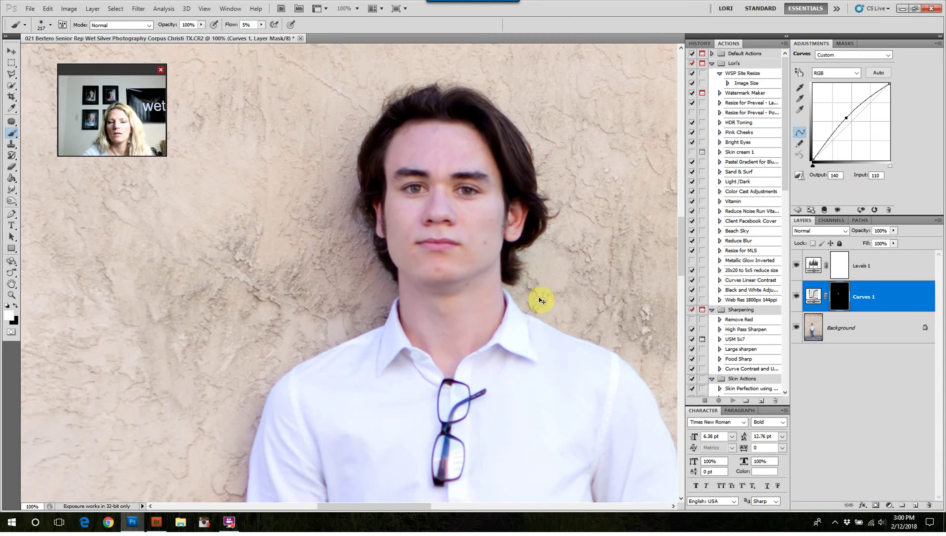
{"action": "key", "text": "ctrl+minus"}
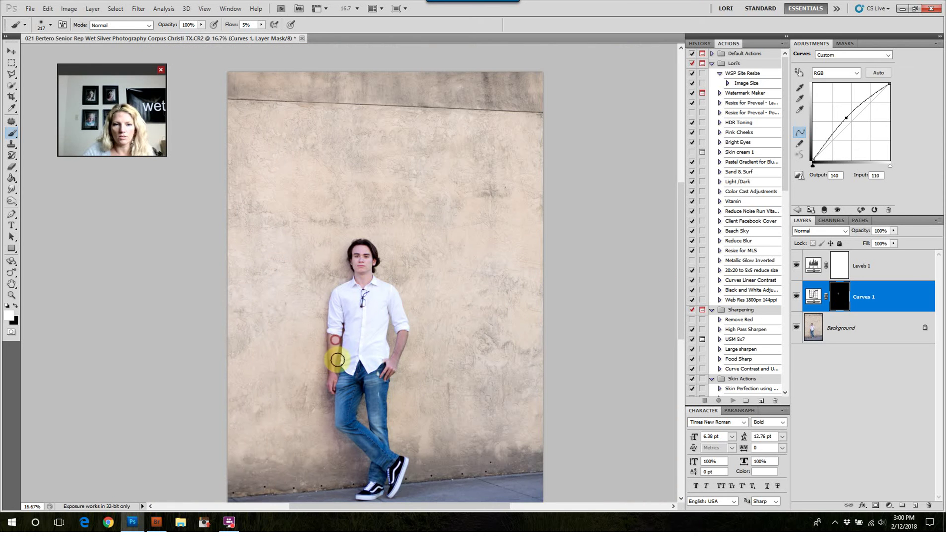
{"action": "left_click", "coordinate": [330, 373]}
{"action": "mouse_move", "coordinate": [405, 338]}
{"action": "left_mouse_down"}
{"action": "mouse_move", "coordinate": [392, 365]}
{"action": "mouse_move", "coordinate": [403, 338]}
{"action": "left_mouse_up"}
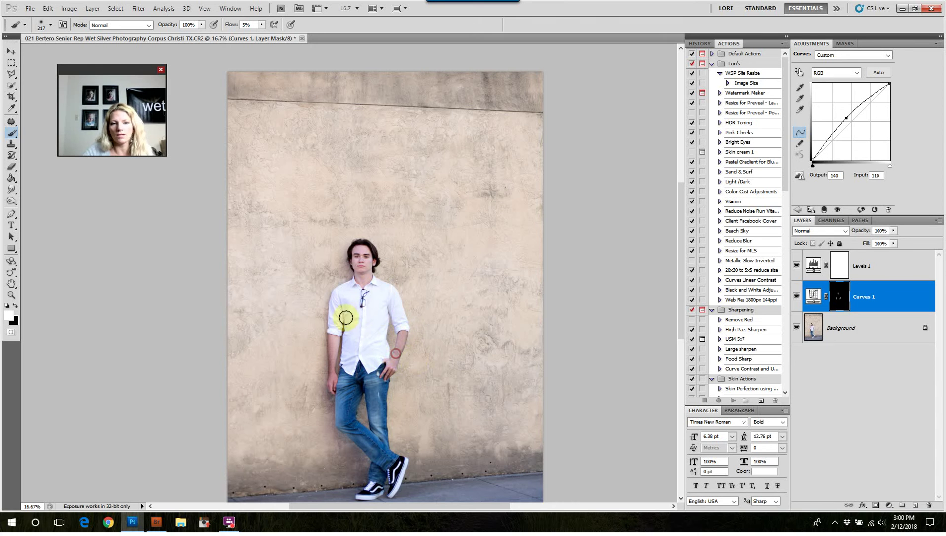
Step: Compare the photo with and without the Curves 1 and Levels 1 adjustments, keeping Curves 1 selected
{"action": "left_click", "coordinate": [796, 297]}
{"action": "left_click", "coordinate": [796, 298]}
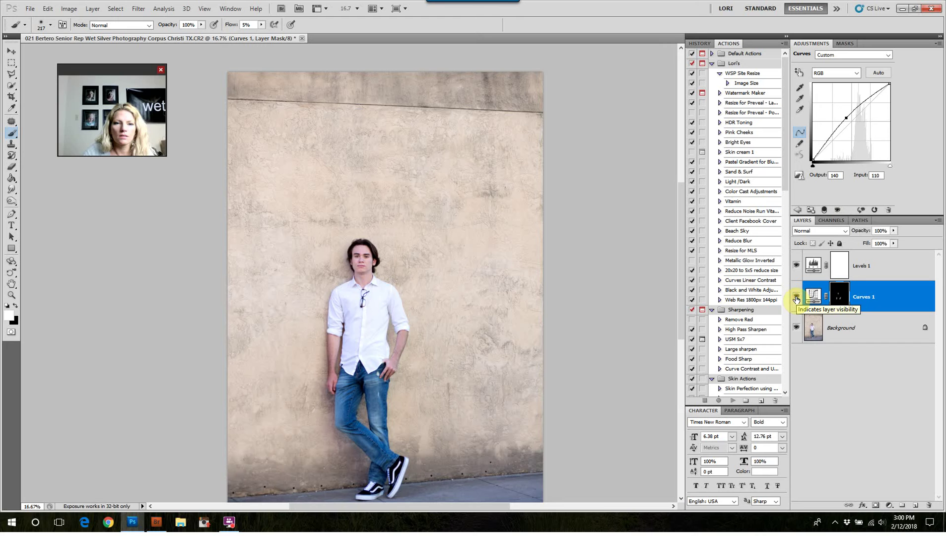
{"action": "left_click", "coordinate": [796, 298]}
{"action": "left_click", "coordinate": [796, 298]}
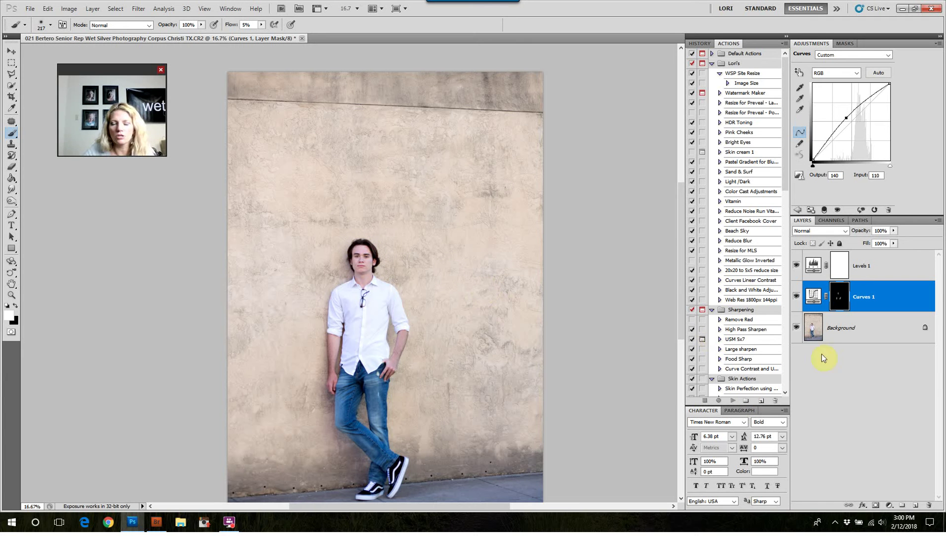
{"action": "left_click", "coordinate": [796, 266]}
{"action": "left_click", "coordinate": [797, 266]}
{"action": "left_click", "coordinate": [796, 297]}
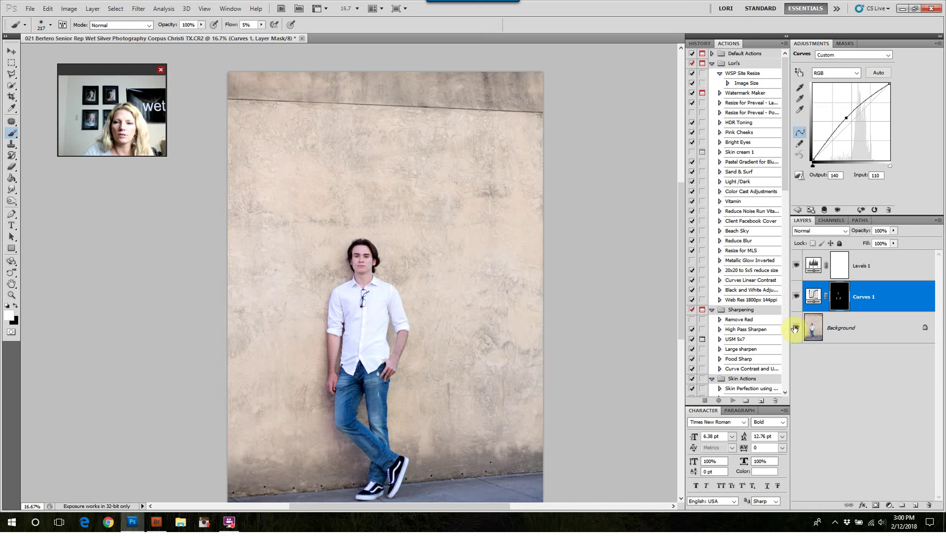
{"action": "left_click", "coordinate": [884, 293]}
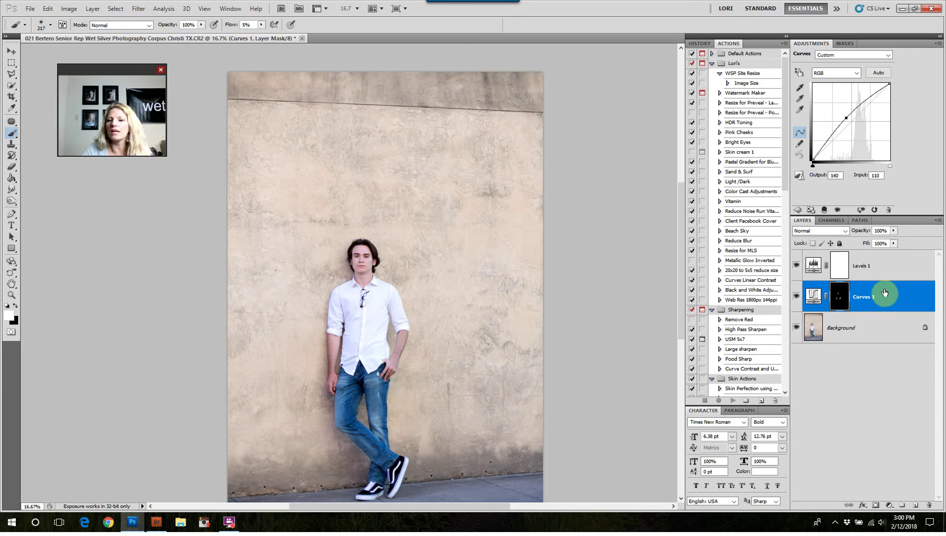